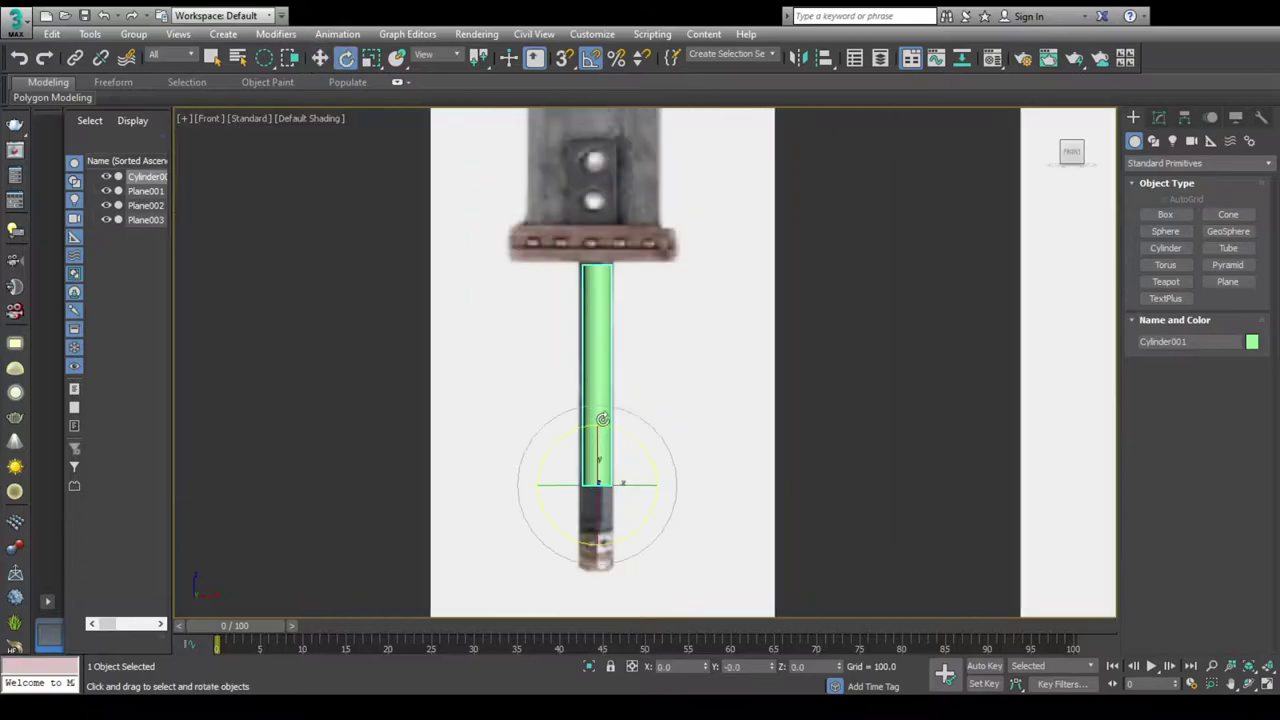
# - Shape stepped collar bands around the upper end of the handle cylinder, just below the guard
pyautogui.scroll(2, 654, 400)
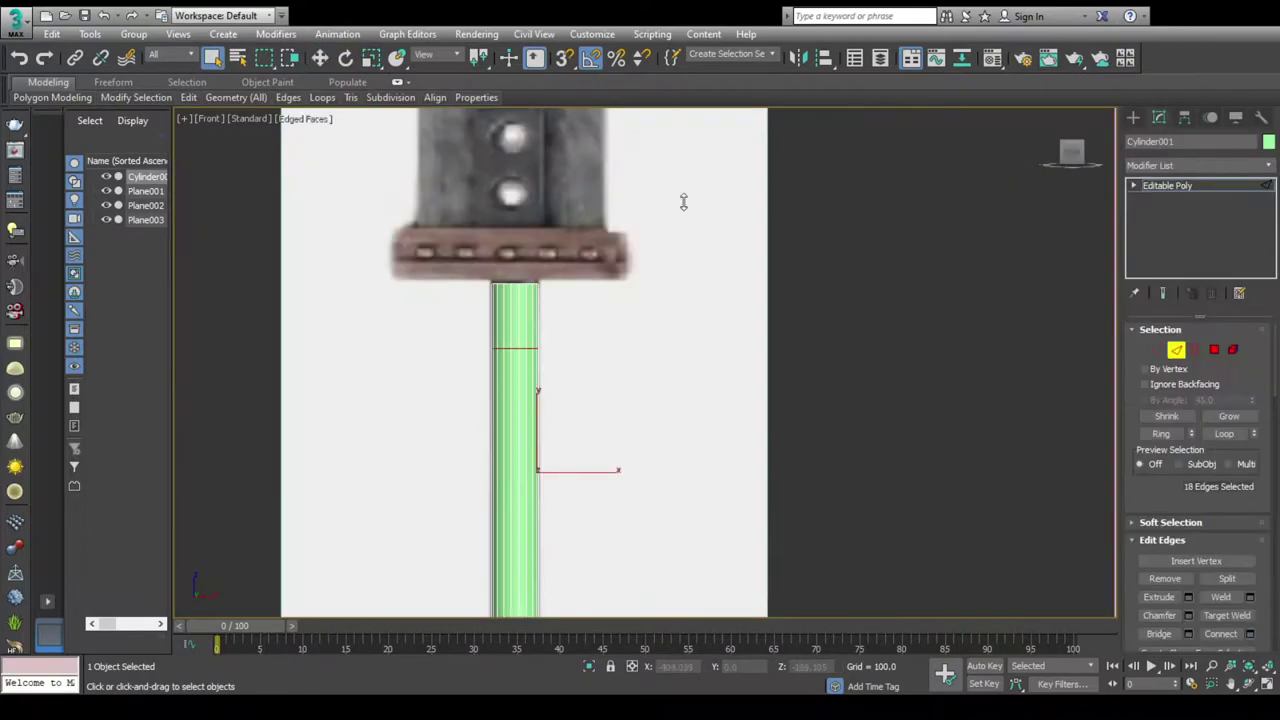
pyautogui.moveTo(372, 324); pyautogui.dragTo(552, 330)
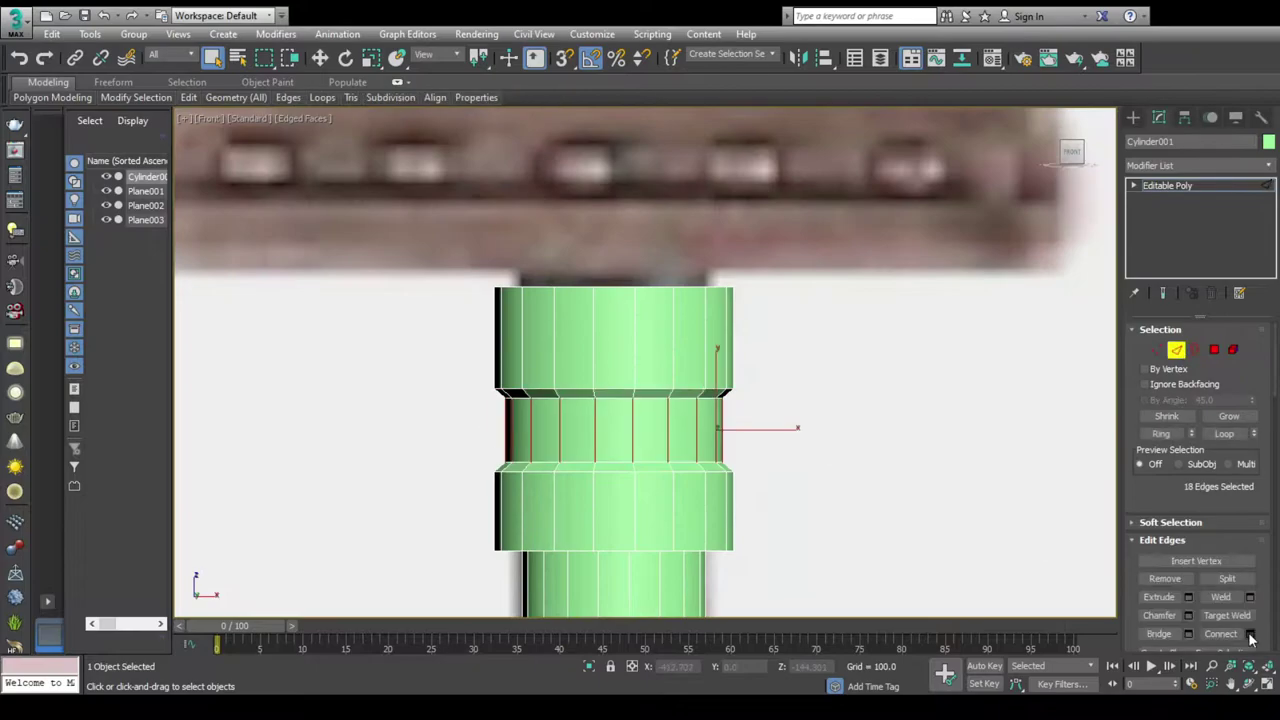
pyautogui.click(1214, 351)
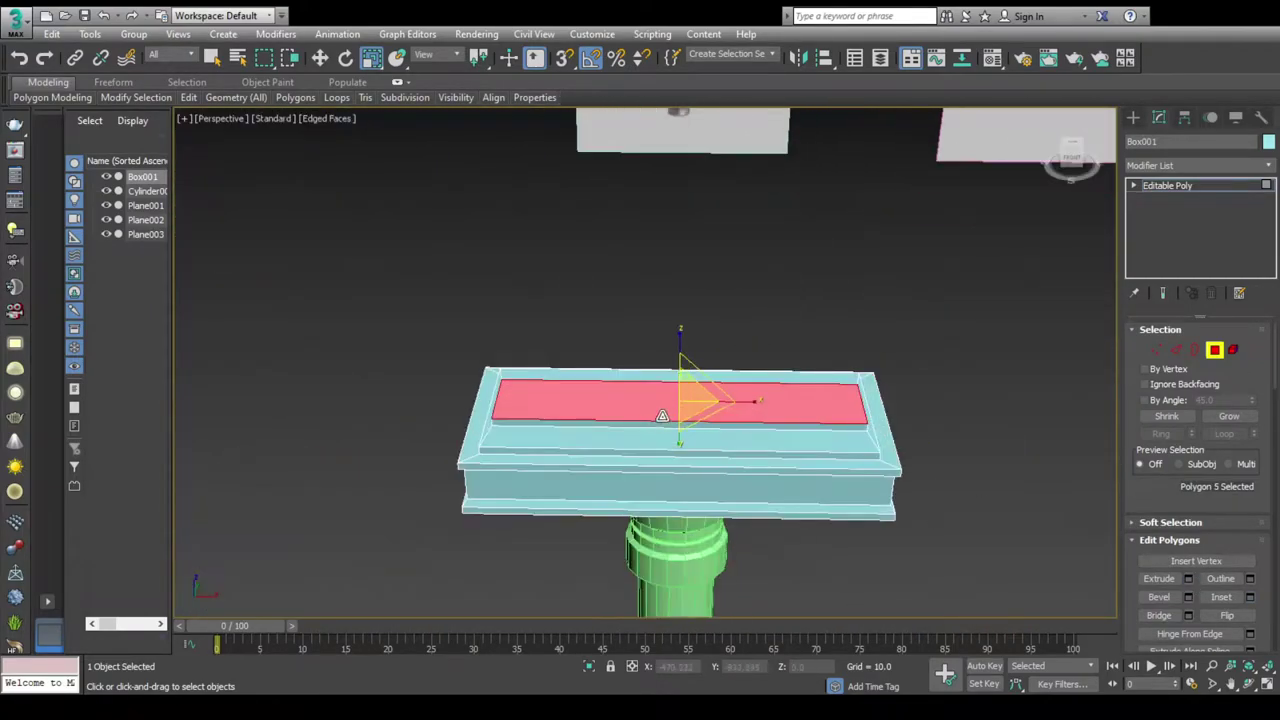
# - Narrow the top polygon of the guard box and select the box's lengthwise edges
pyautogui.moveTo(661, 415)
pyautogui.keyDown('alt'); pyautogui.mouseDown(button='middle')
pyautogui.moveTo(954, 404)
pyautogui.moveTo(660, 399)
pyautogui.mouseUp(button='middle'); pyautogui.keyUp('alt')
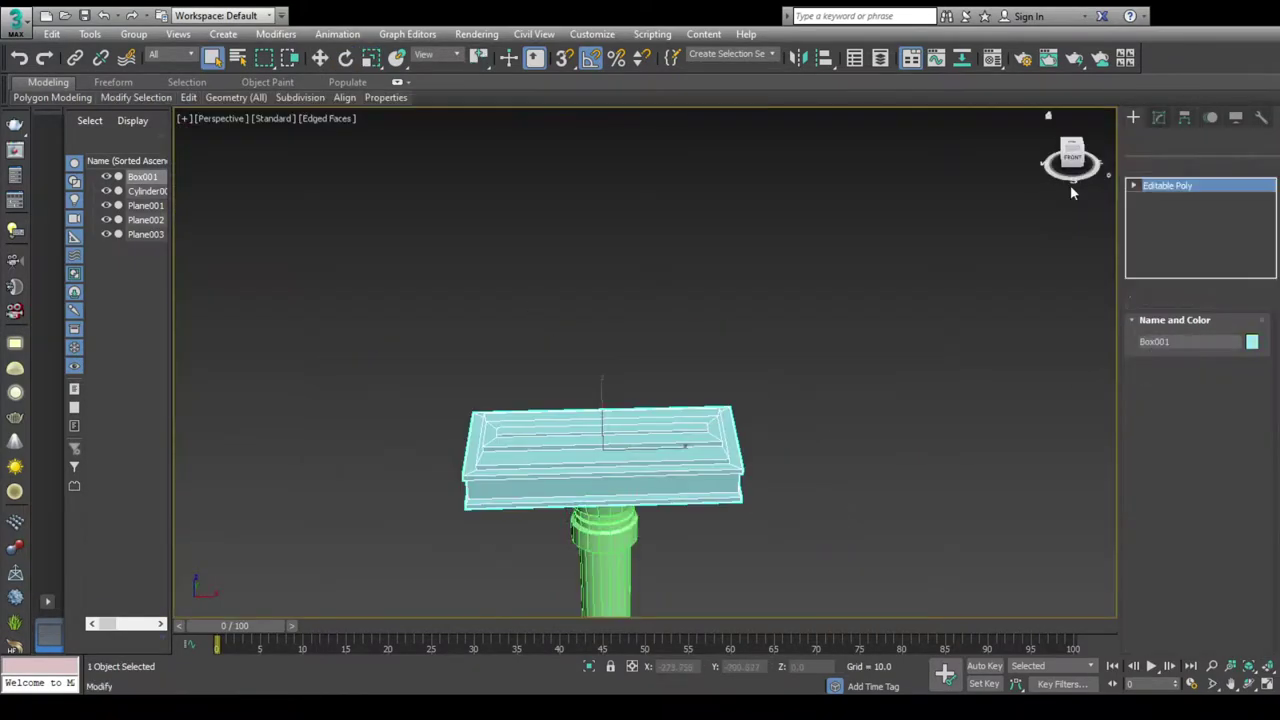
pyautogui.moveTo(561, 488); pyautogui.dragTo(671, 320)
pyautogui.press('2')
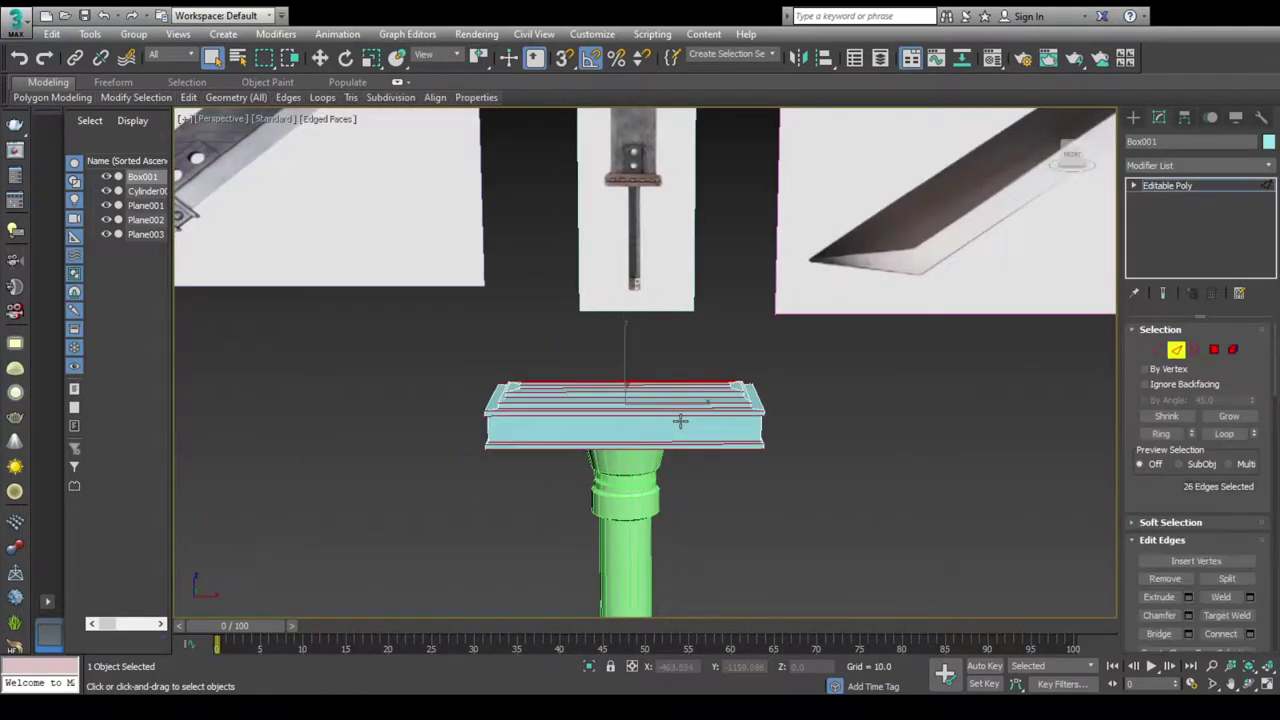
pyautogui.press('f')
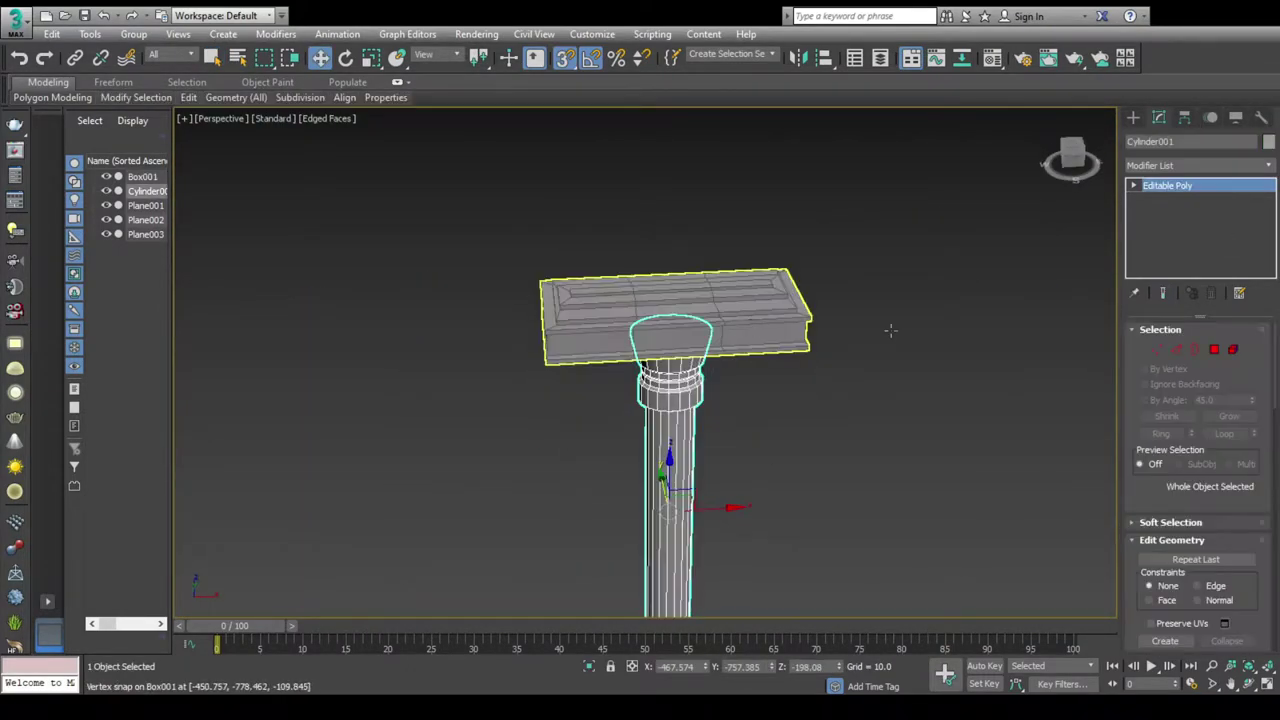
# - Extrude the guard's centre polygons upward into a tall block and cut two round holes through it
pyautogui.click(700, 343)
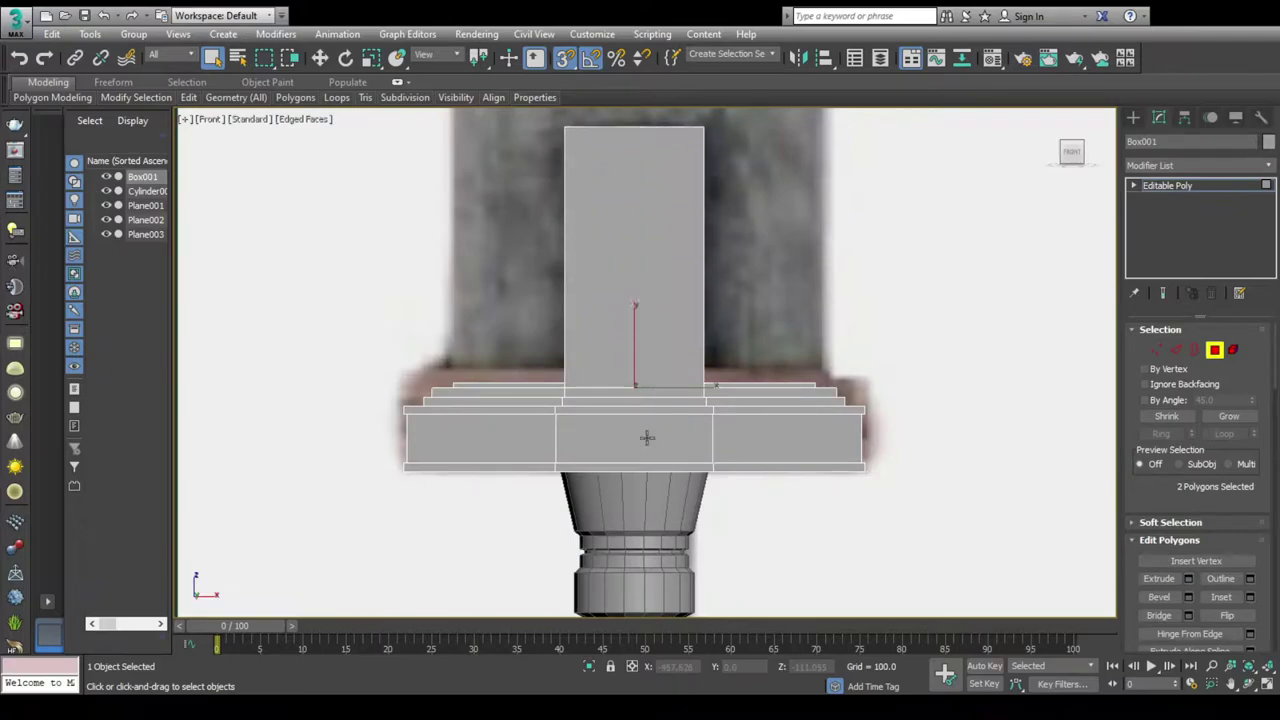
pyautogui.scroll(-6, 715, 511)
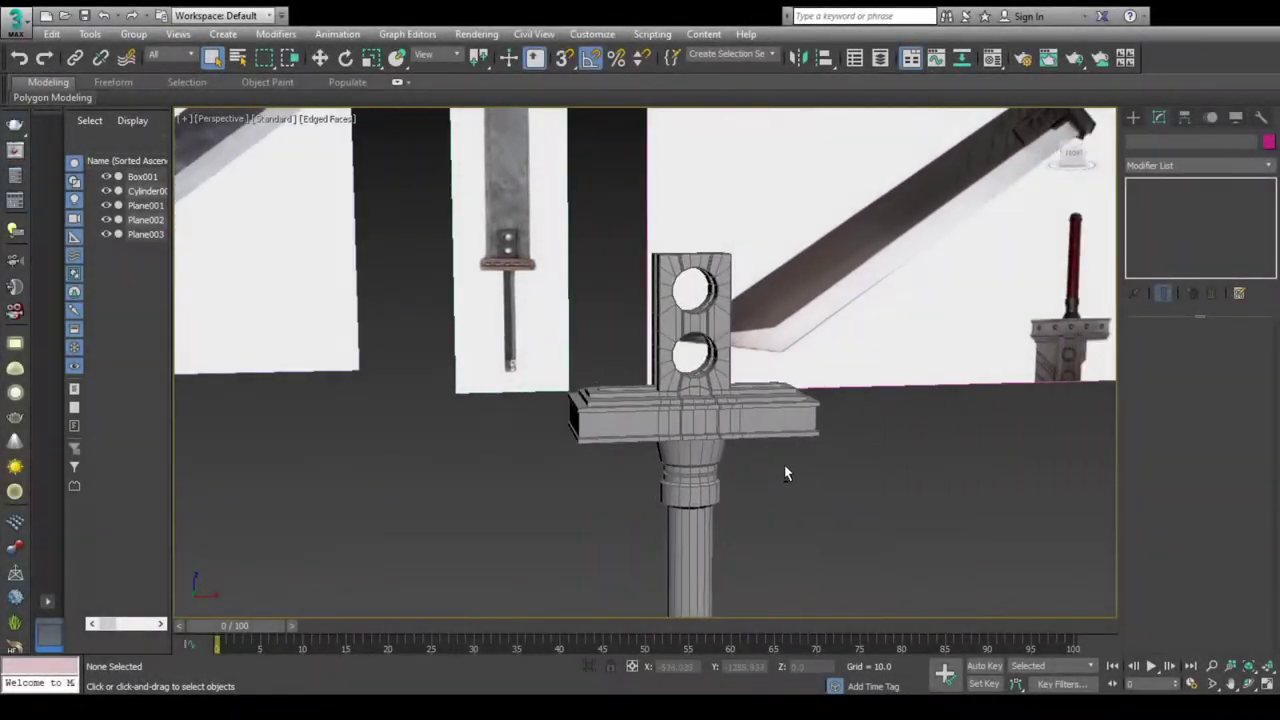
pyautogui.keyDown('alt'); pyautogui.moveTo(805, 466); pyautogui.dragTo(991, 471, button='middle'); pyautogui.keyUp('alt')
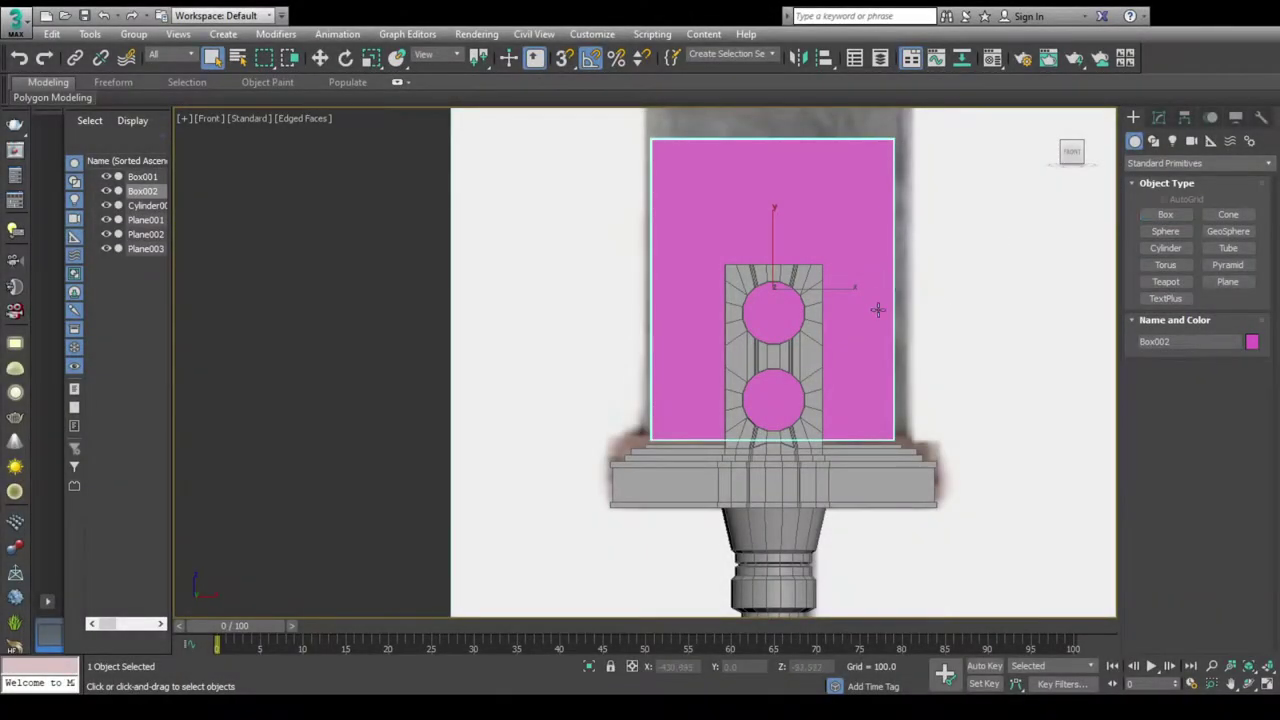
# - Adjust the blade box's vertices in the side view to fit it inside the guard's central block
pyautogui.press('l')
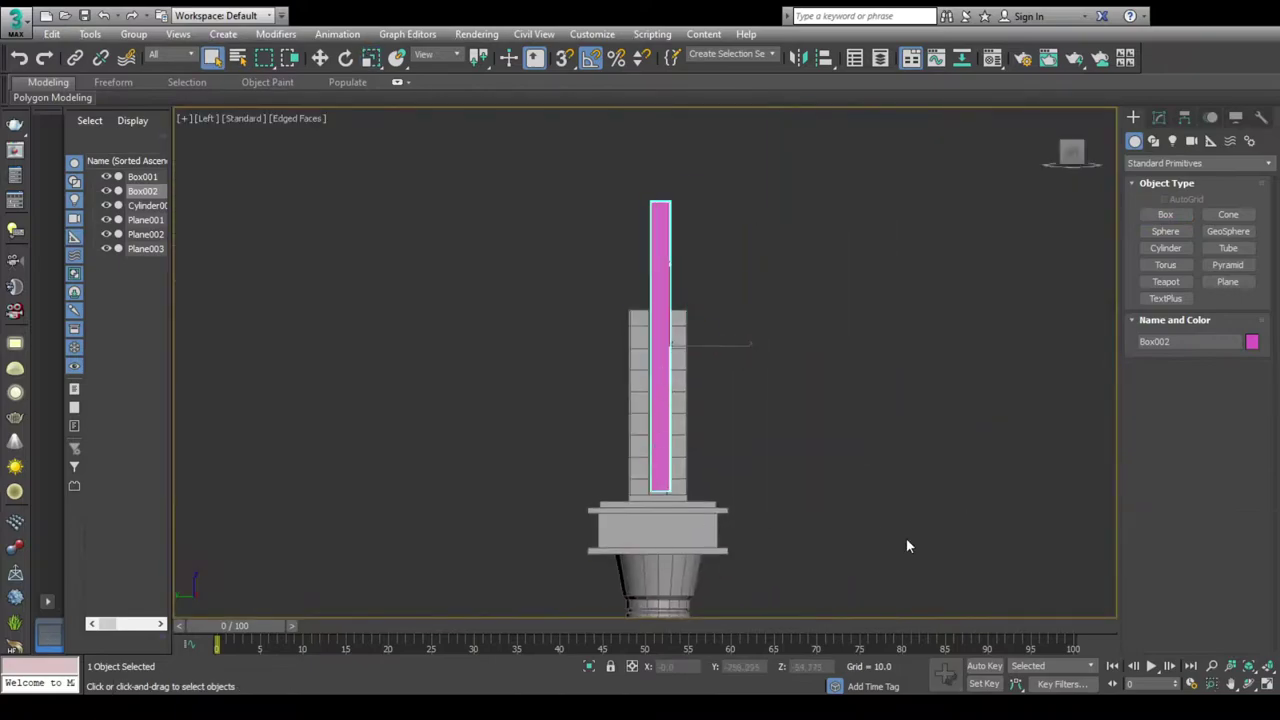
pyautogui.press('1')
pyautogui.press('w')
pyautogui.scroll(2, 670, 330)
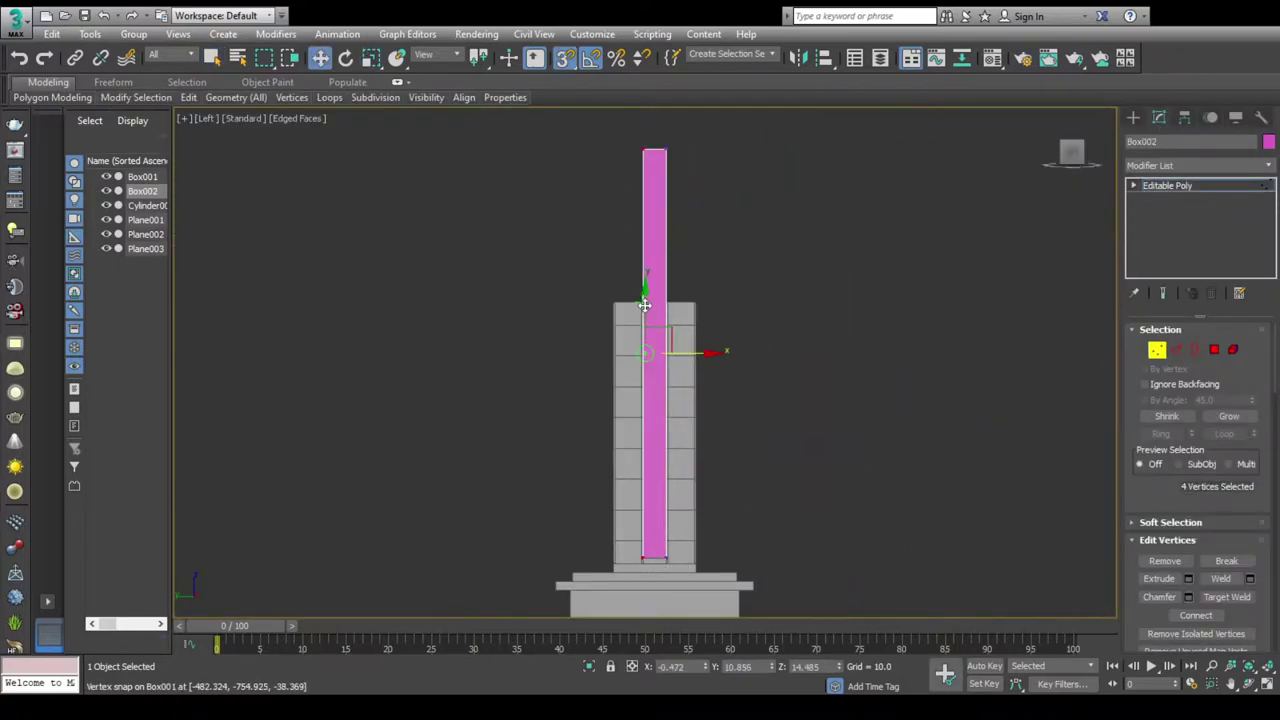
pyautogui.scroll(3, 643, 309)
pyautogui.scroll(-2, 786, 314)
pyautogui.press('r')
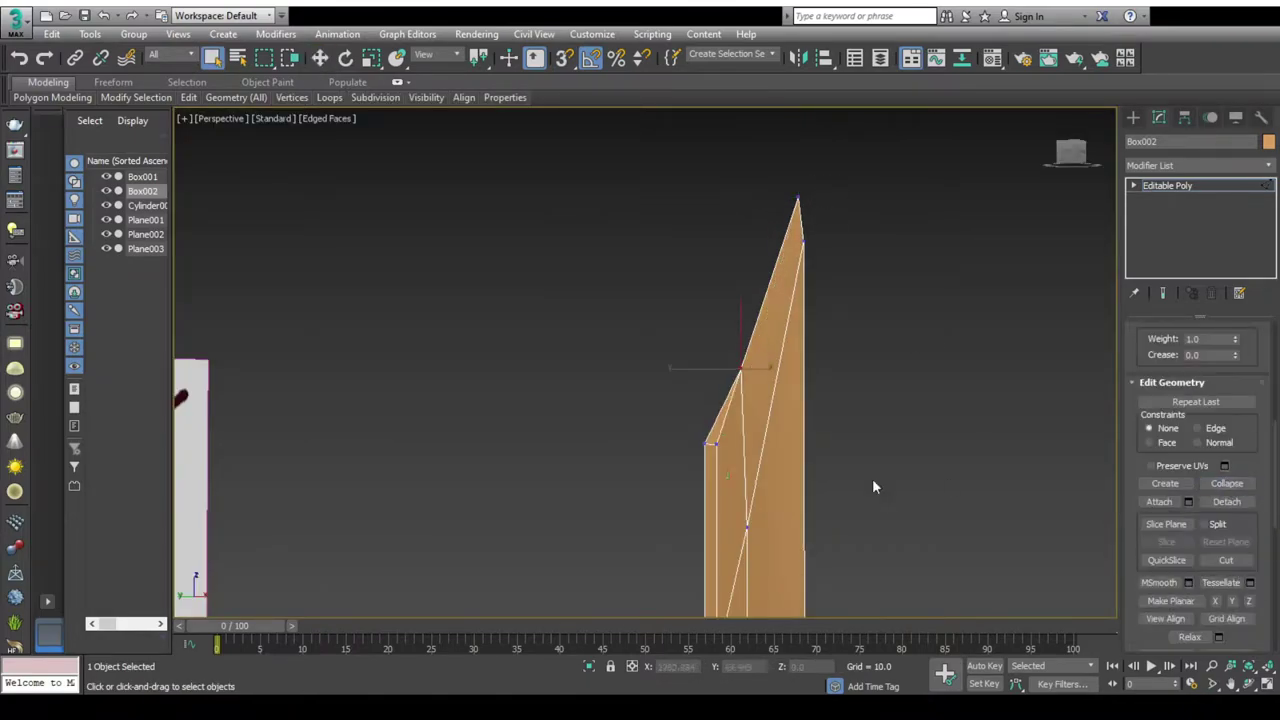
# - Lower the top vertices of the small side step beside the guard block's lower hole
pyautogui.keyDown('alt'); pyautogui.moveTo(872, 478); pyautogui.dragTo(658, 400, button='middle'); pyautogui.keyUp('alt')
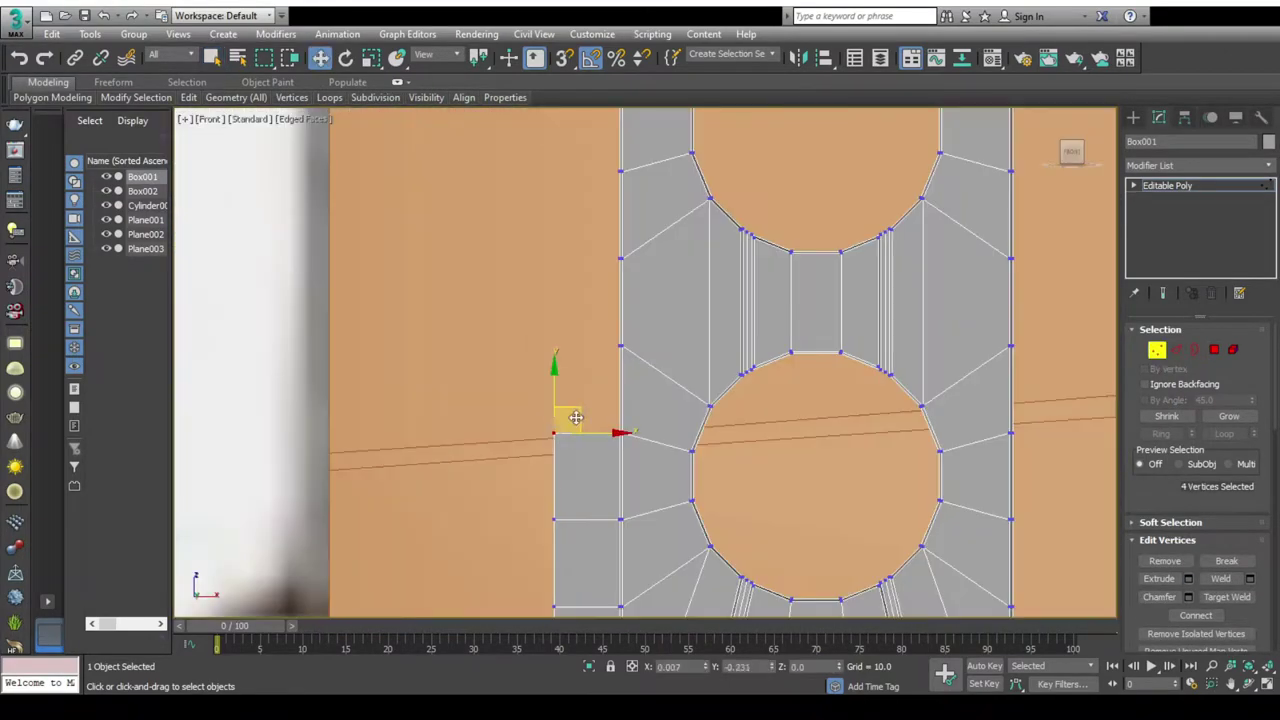
pyautogui.moveTo(576, 417); pyautogui.dragTo(578, 494)
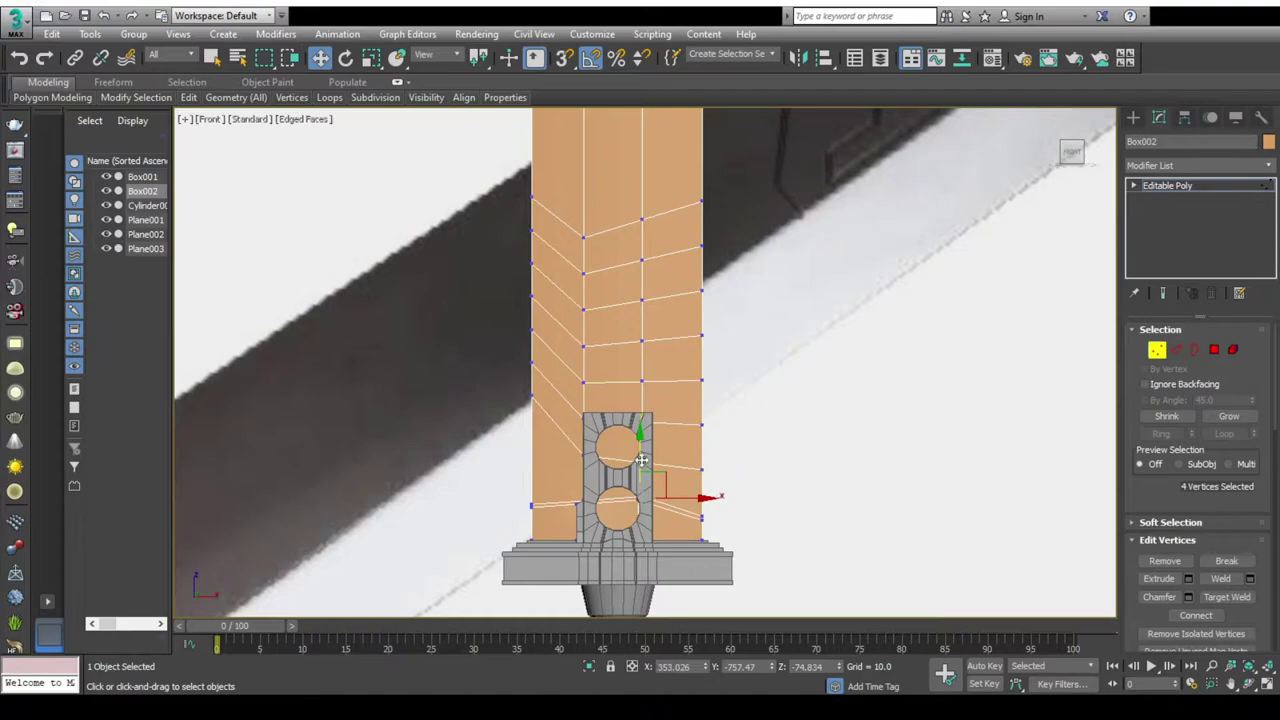
# - Reposition the blade's lower vertices beside the guard block to outline the angled line pattern
pyautogui.scroll(4, 603, 538)
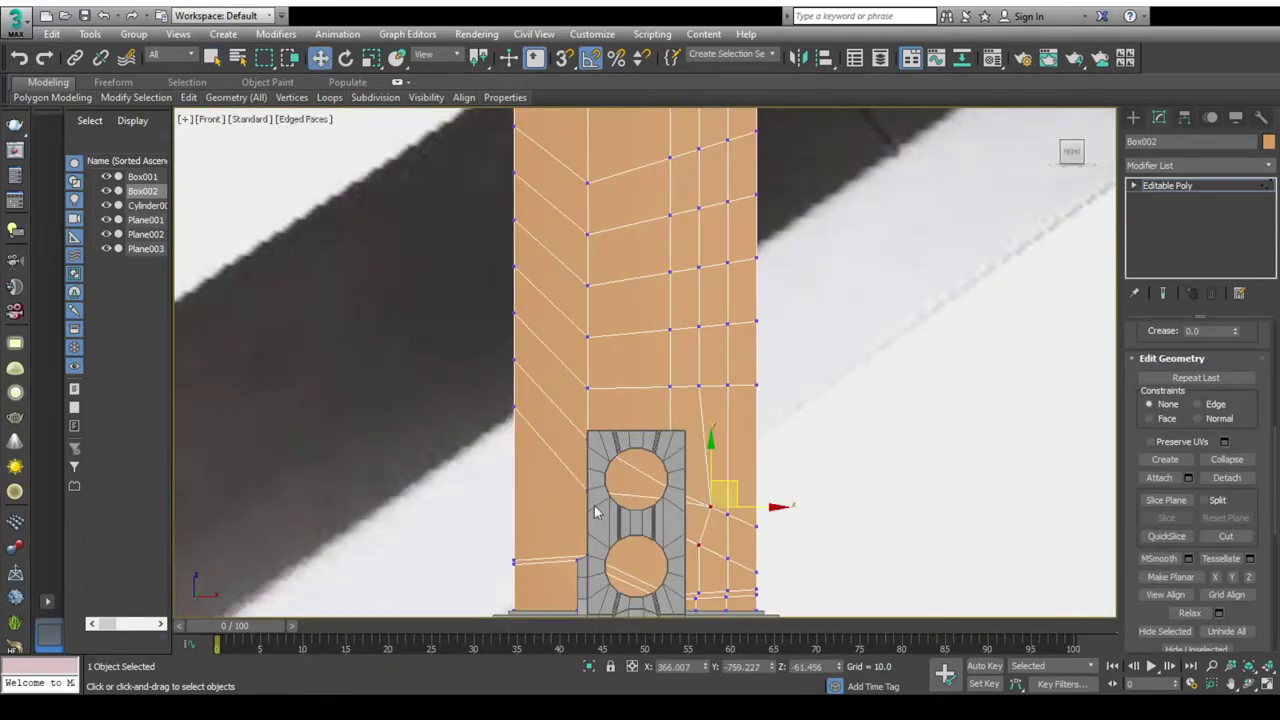
pyautogui.click(668, 490)
pyautogui.scroll(3, 675, 490)
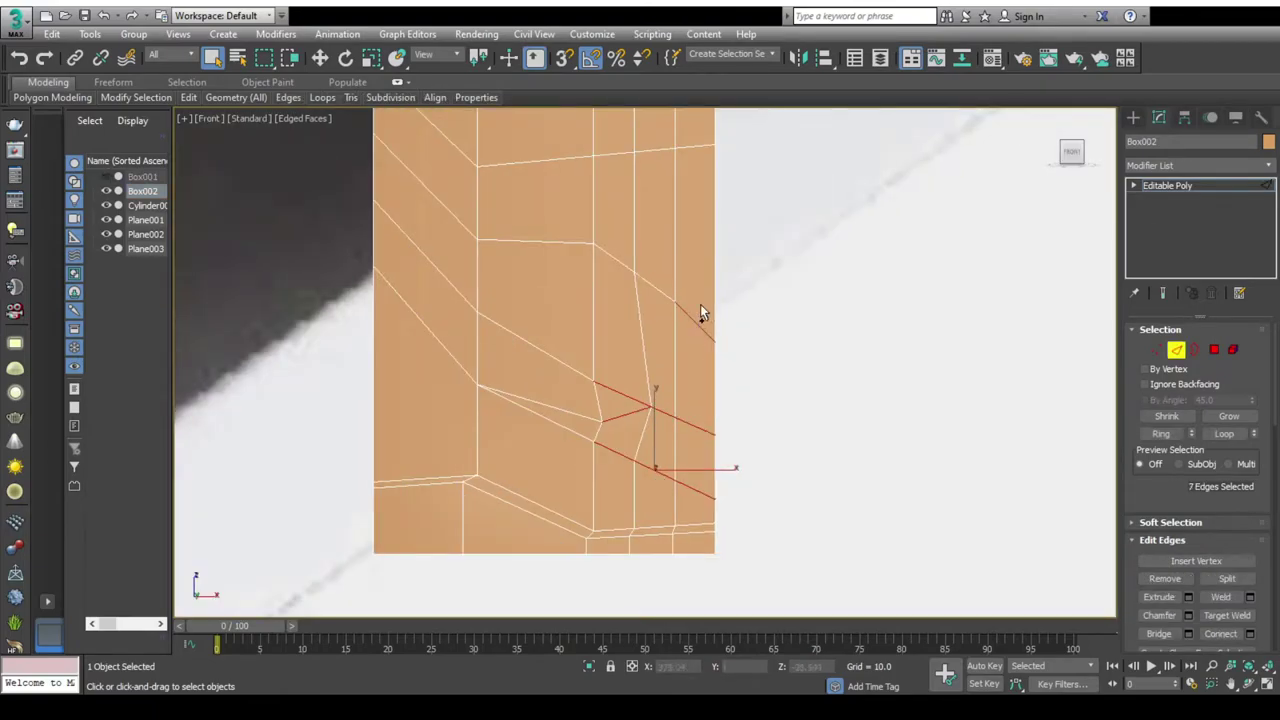
# - Complete the edge selection for the blade's angled pattern lines, show the guard again and convert the selection to polygons
pyautogui.keyDown('ctrl'); pyautogui.click(700, 313); pyautogui.keyUp('ctrl')
pyautogui.click(107, 177)
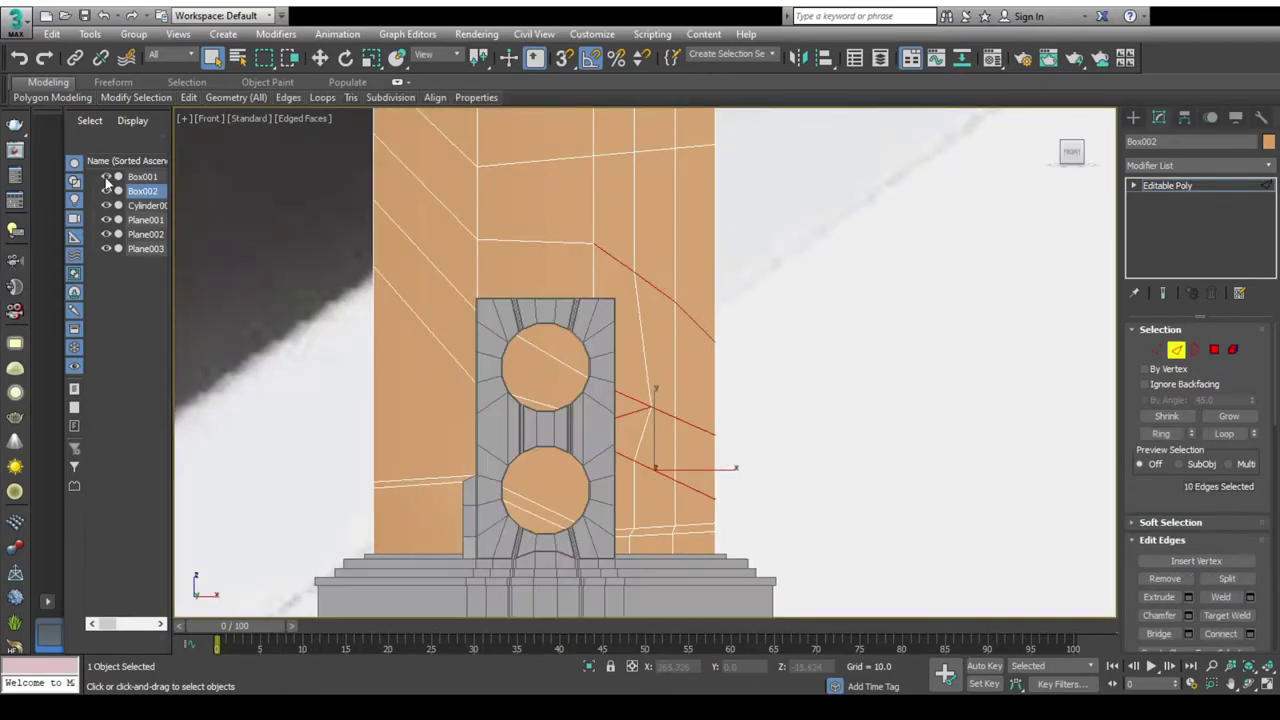
pyautogui.keyDown('ctrl'); pyautogui.click(1214, 350); pyautogui.keyUp('ctrl')
pyautogui.scroll(2, 600, 471)
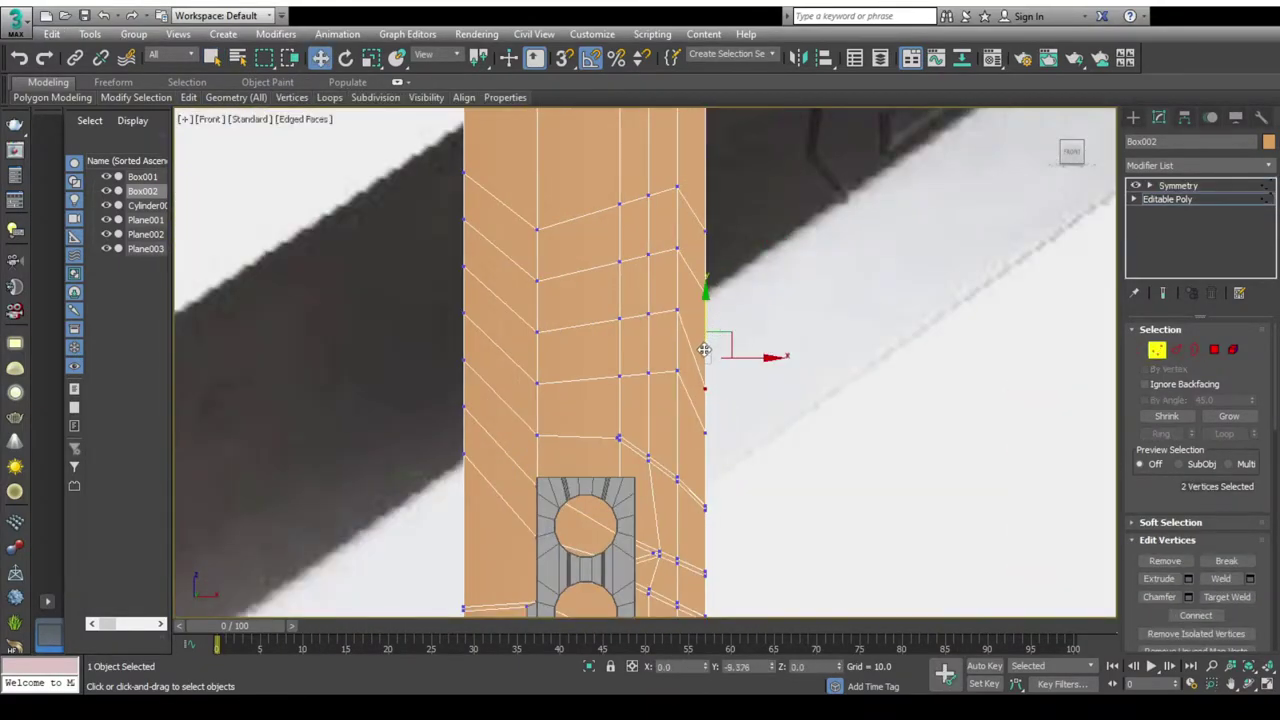
# - Shift the vertices of the upper cross rows near the blade's cutting edge to bend those rows
pyautogui.click(705, 288)
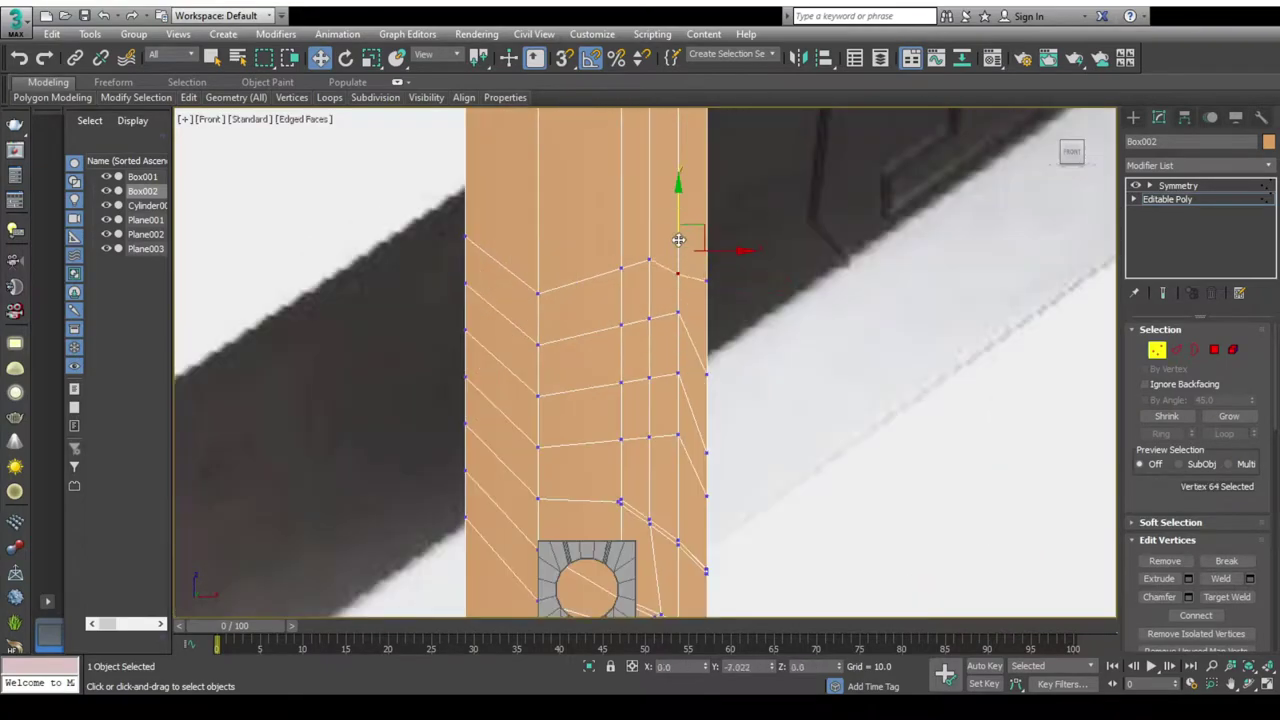
pyautogui.scroll(-3, 671, 241)
pyautogui.scroll(2, 671, 241)
pyautogui.click(651, 290)
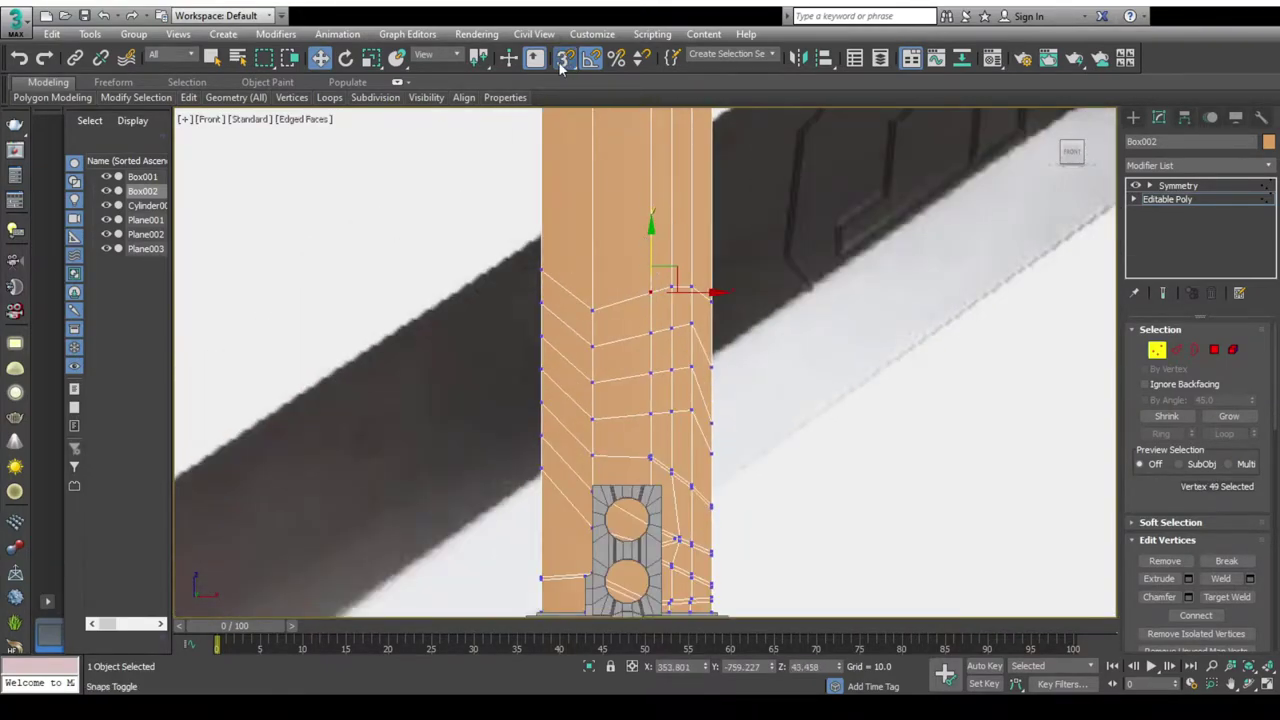
# - Move the inner vertices of the middle cross rows vertically to give the blade a jagged line pattern
pyautogui.scroll(3, 666, 358)
pyautogui.moveTo(696, 320); pyautogui.dragTo(731, 271)
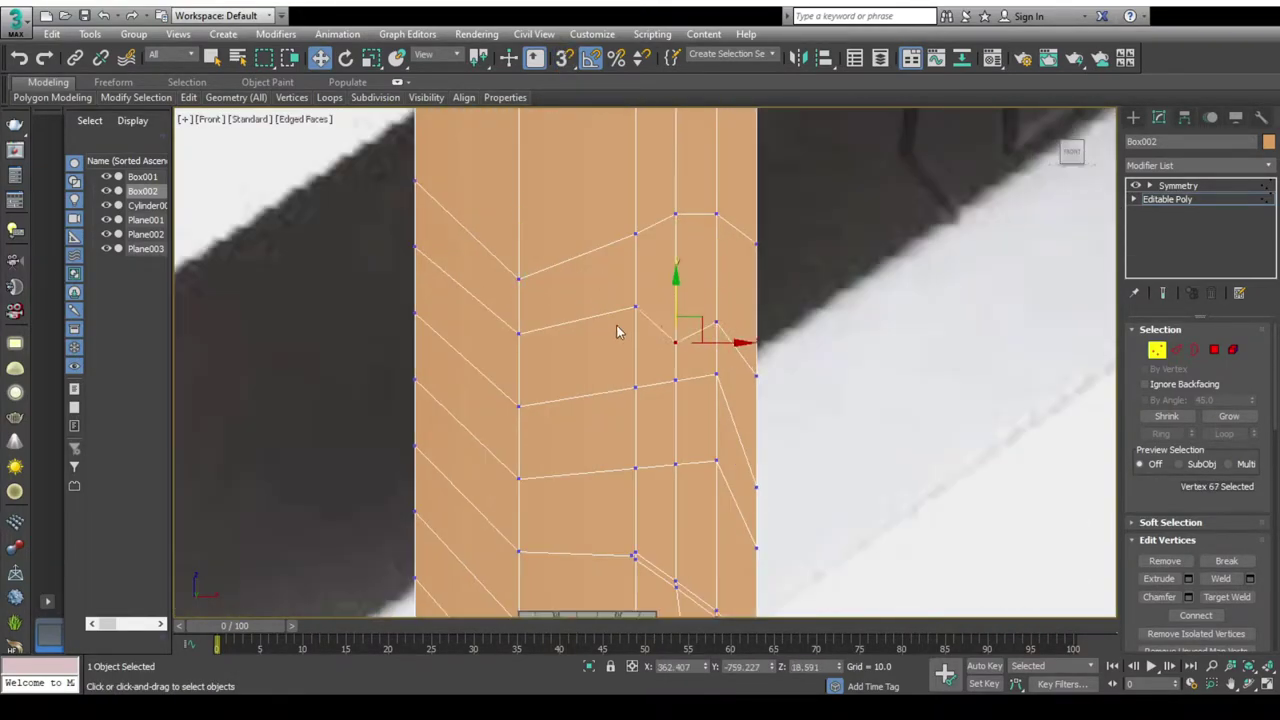
pyautogui.click(717, 372)
pyautogui.moveTo(720, 365); pyautogui.dragTo(705, 323, button='middle')
pyautogui.click(620, 344)
pyautogui.moveTo(705, 415); pyautogui.dragTo(692, 377, button='middle')
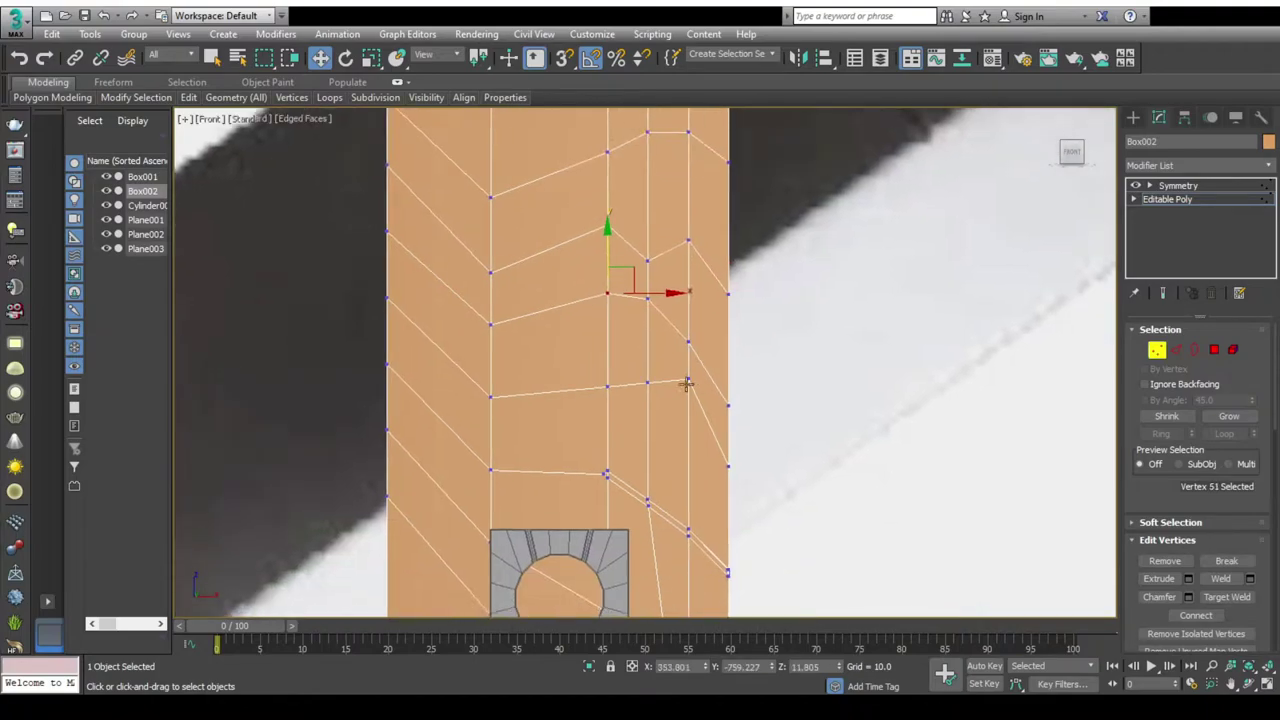
# - Select the jagged crosswise edges along the blade and switch to polygon editing in the perspective view
pyautogui.press('2')
pyautogui.moveTo(639, 332); pyautogui.dragTo(634, 412, button='middle')
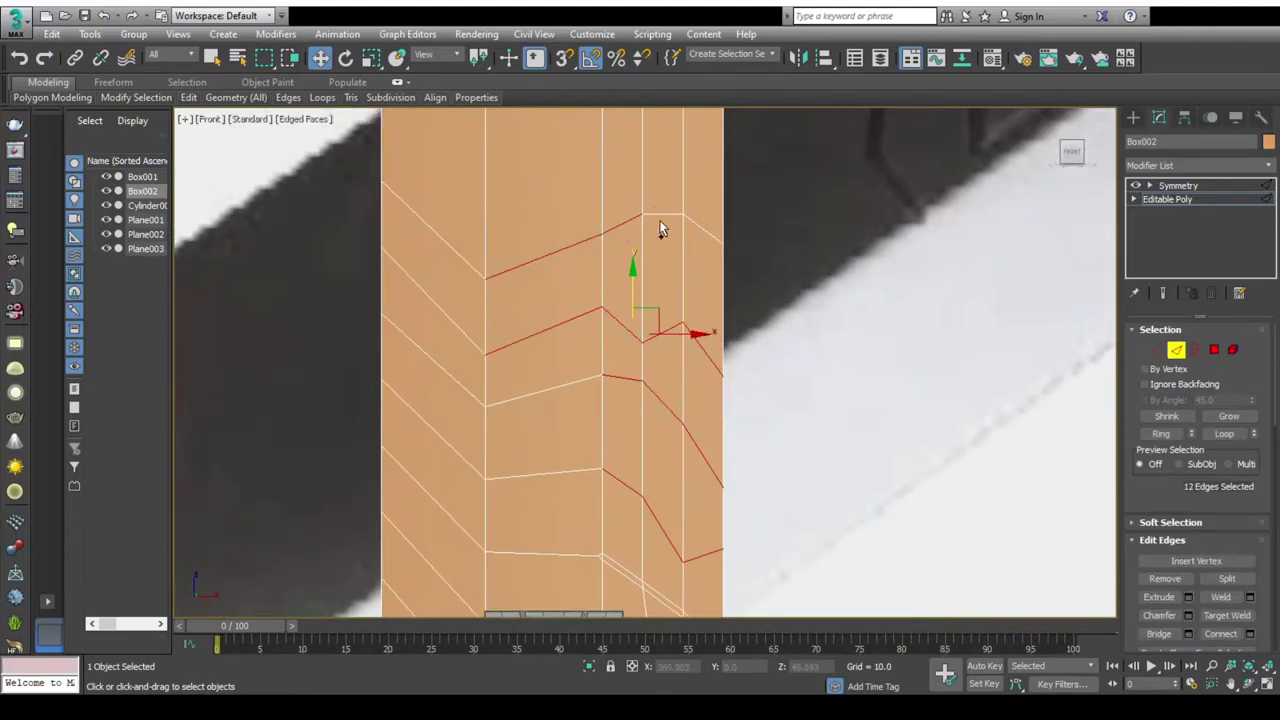
pyautogui.keyDown('ctrl'); pyautogui.click(656, 211); pyautogui.keyUp('ctrl')
pyautogui.scroll(-2, 710, 430)
pyautogui.press('p')
pyautogui.press('4')
pyautogui.scroll(3, 666, 180)
pyautogui.scroll(-1, 666, 420)
pyautogui.scroll(1, 627, 201)
pyautogui.scroll(-2, 627, 201)
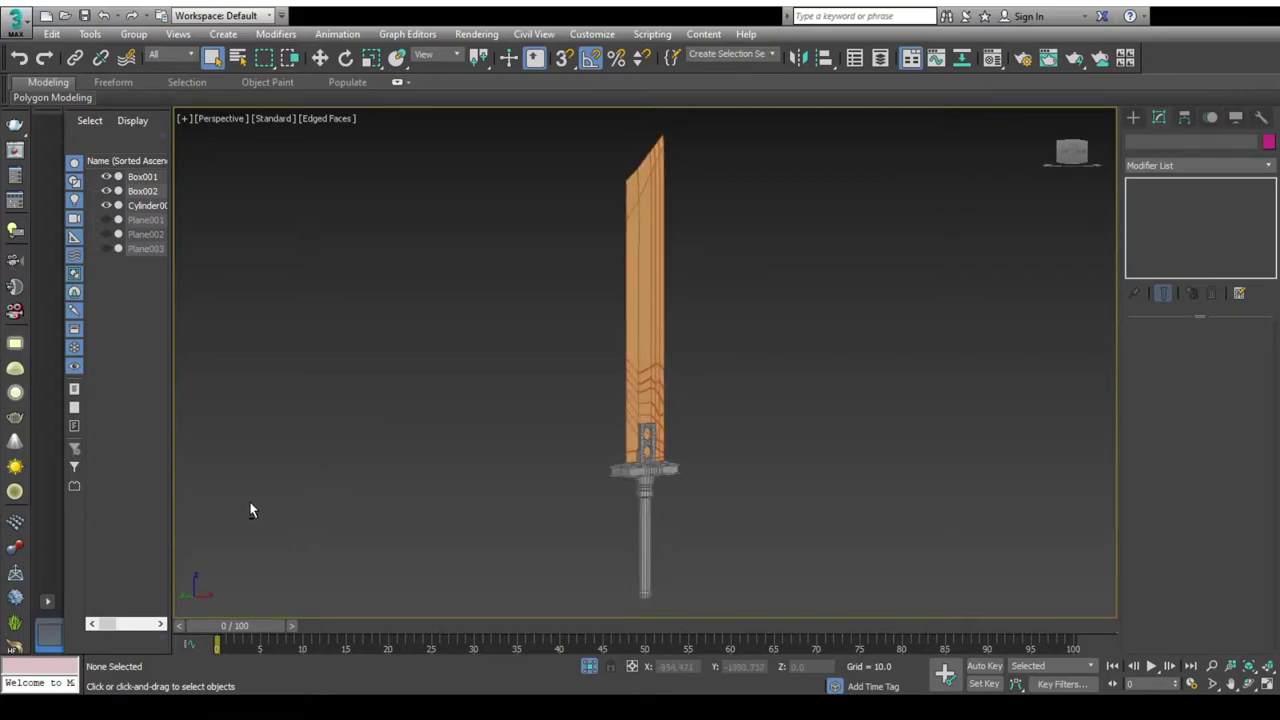
# - Select the edge rings inside the guard block's two round holes for further editing
pyautogui.keyDown('alt'); pyautogui.moveTo(221, 514); pyautogui.dragTo(216, 538, button='middle'); pyautogui.keyUp('alt')
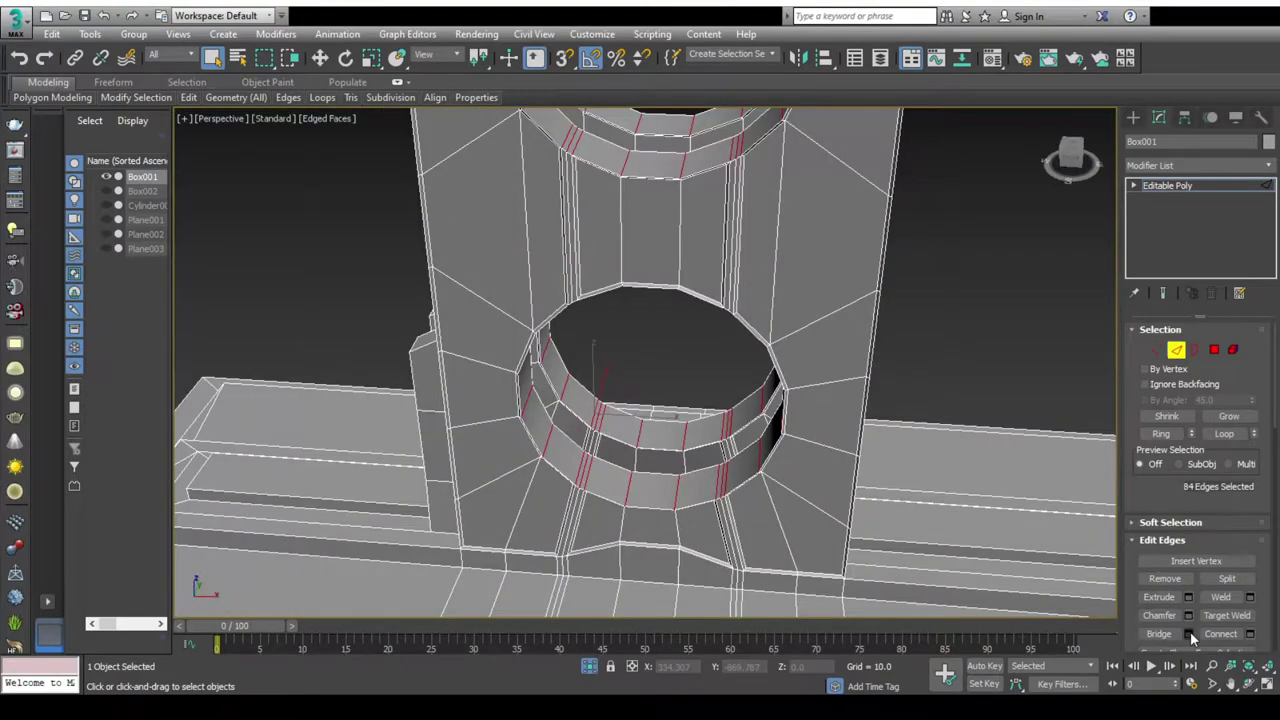
pyautogui.click(668, 484)
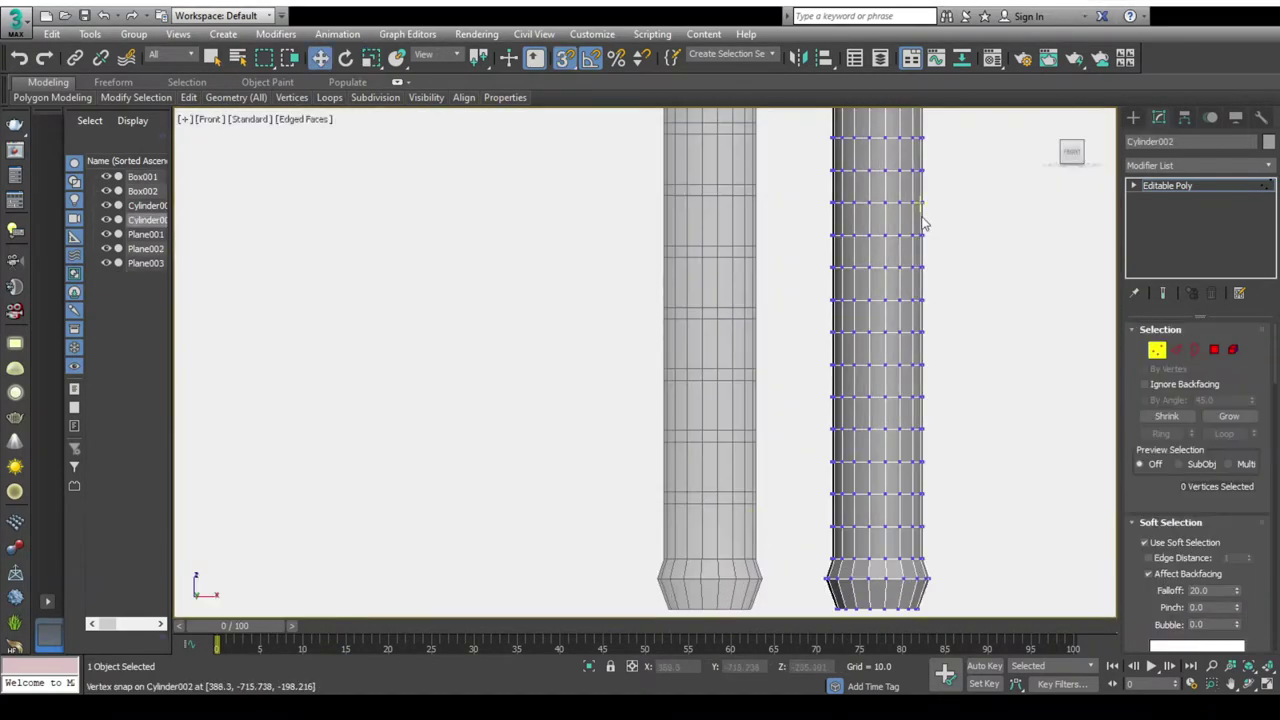
# - Pull the handle's side vertices downward using soft selection with a falloff of 20 to slant its edge rows
pyautogui.moveTo(755, 500); pyautogui.dragTo(781, 432)
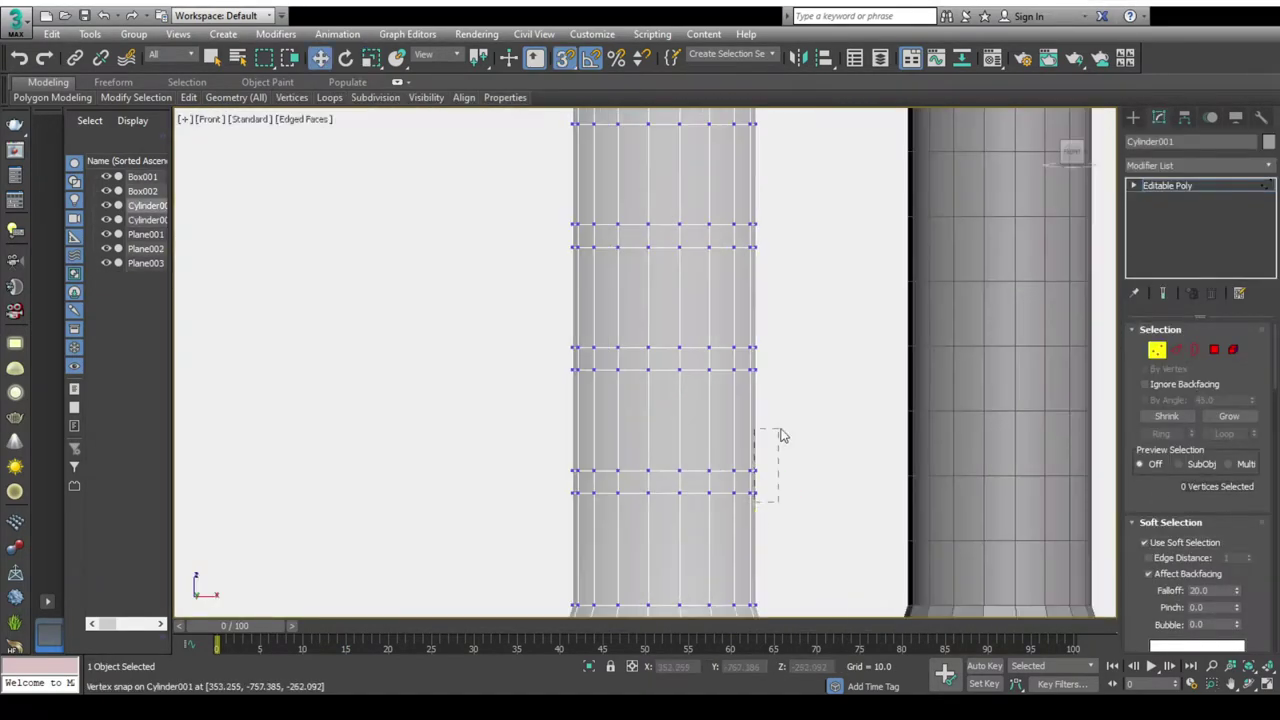
pyautogui.scroll(2, 738, 380)
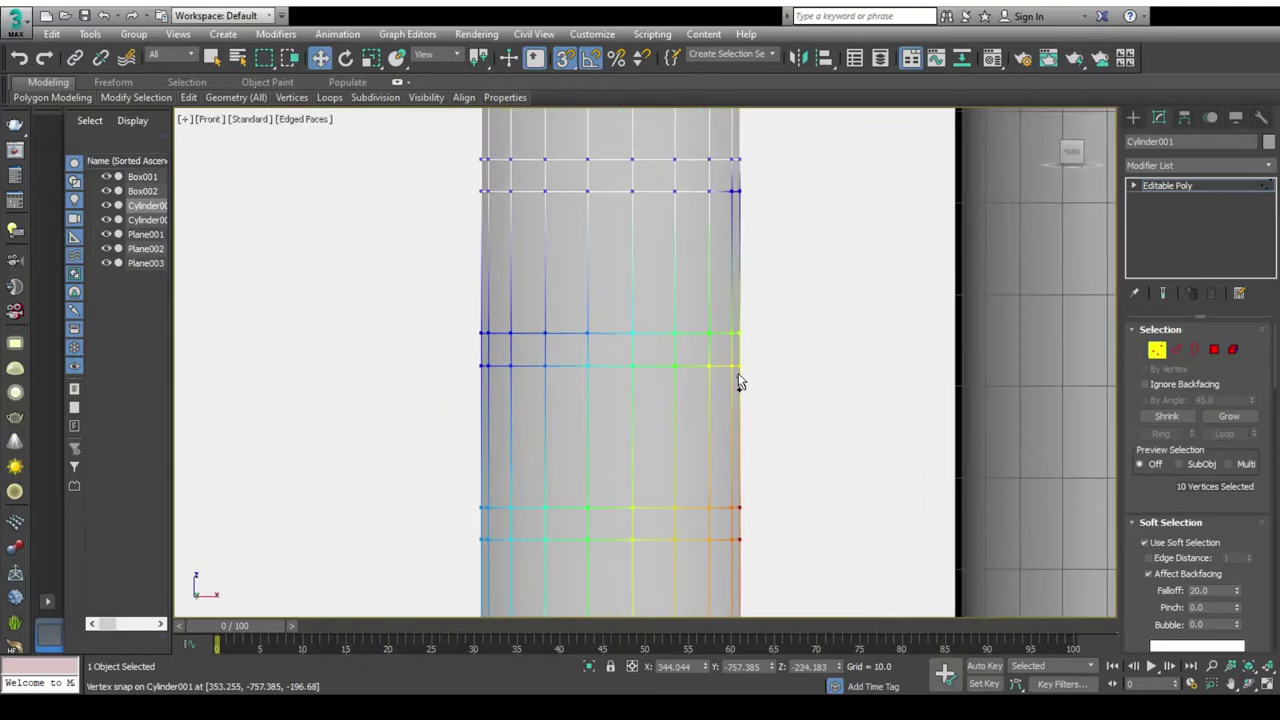
pyautogui.scroll(-6, 731, 303)
pyautogui.moveTo(693, 272); pyautogui.dragTo(704, 289, button='middle')
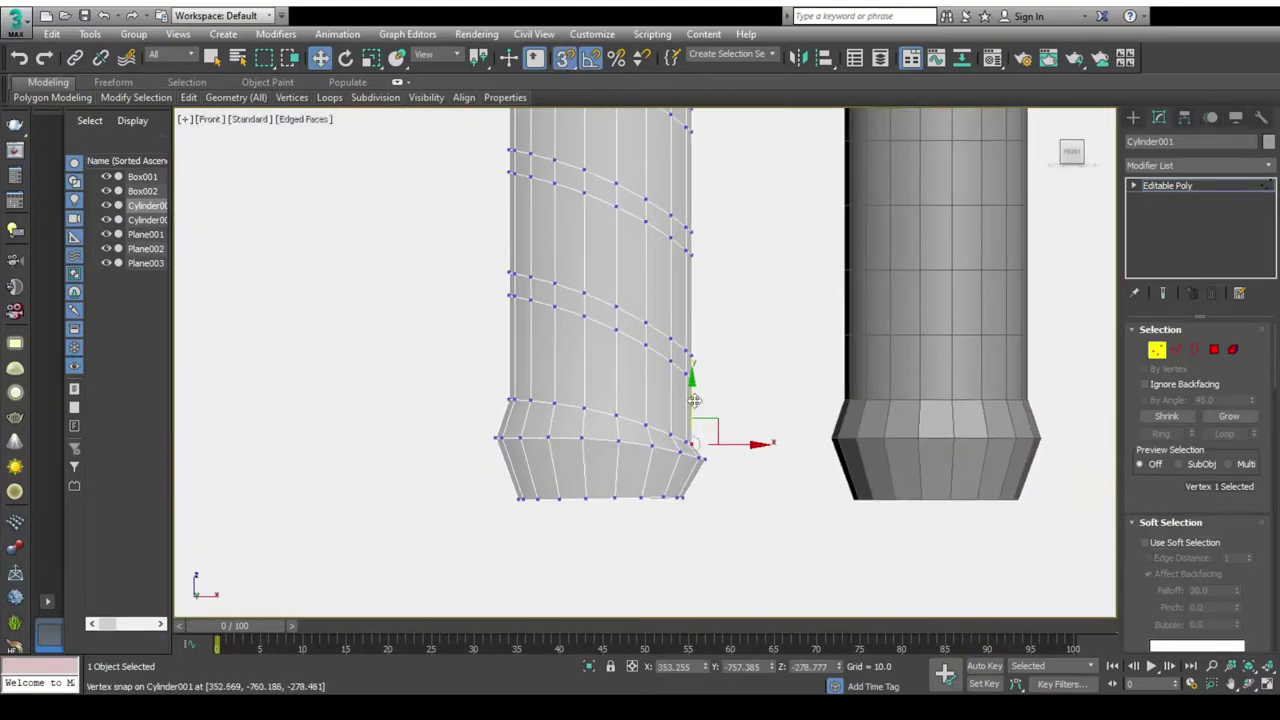
# - Snap the vertices of the pommel's upper ring to one level height
pyautogui.scroll(3, 678, 437)
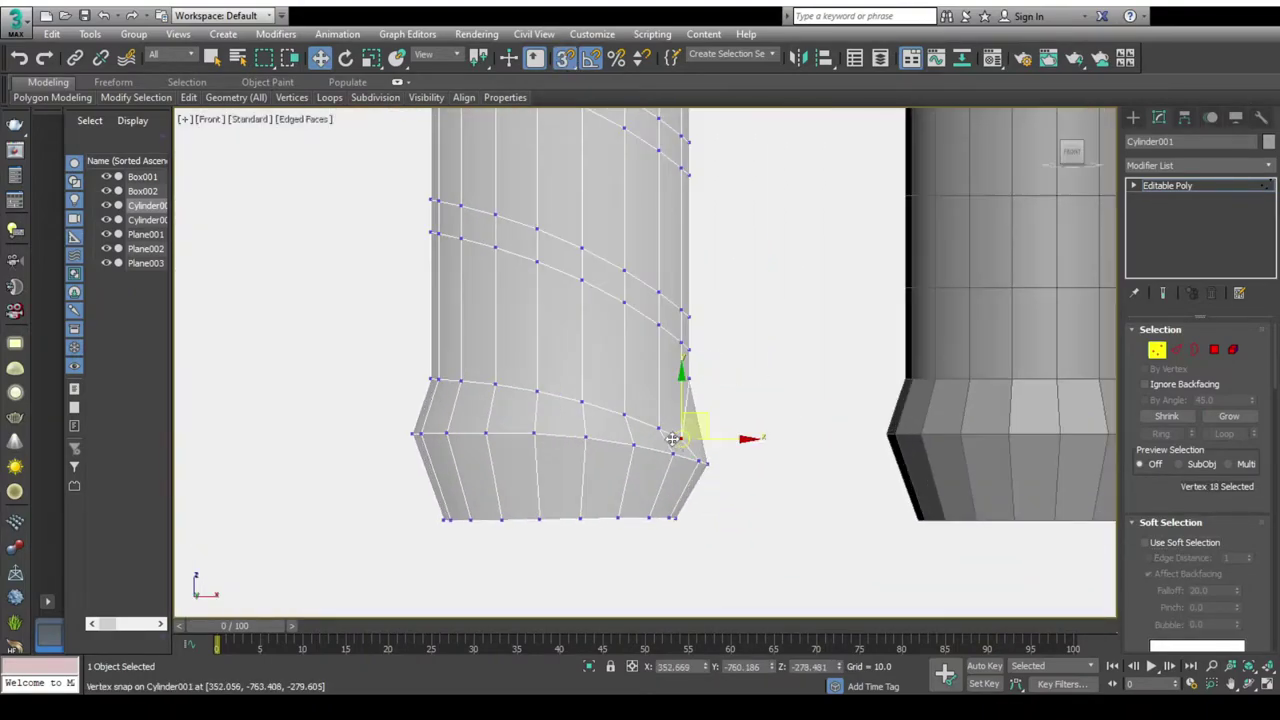
pyautogui.scroll(5, 678, 433)
pyautogui.click(631, 298)
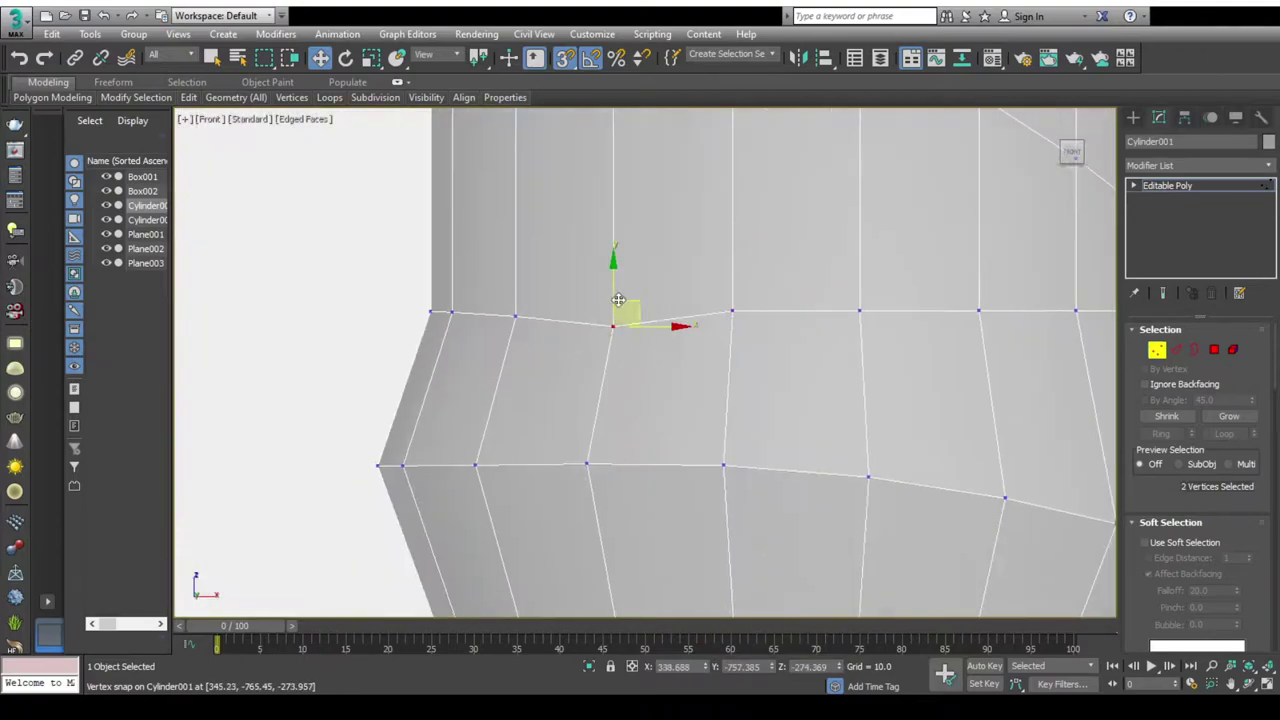
# - Level the vertices of the pommel's widest middle ring using vertex snapping
pyautogui.moveTo(456, 303); pyautogui.dragTo(622, 420, button='middle')
pyautogui.moveTo(622, 420); pyautogui.dragTo(670, 337)
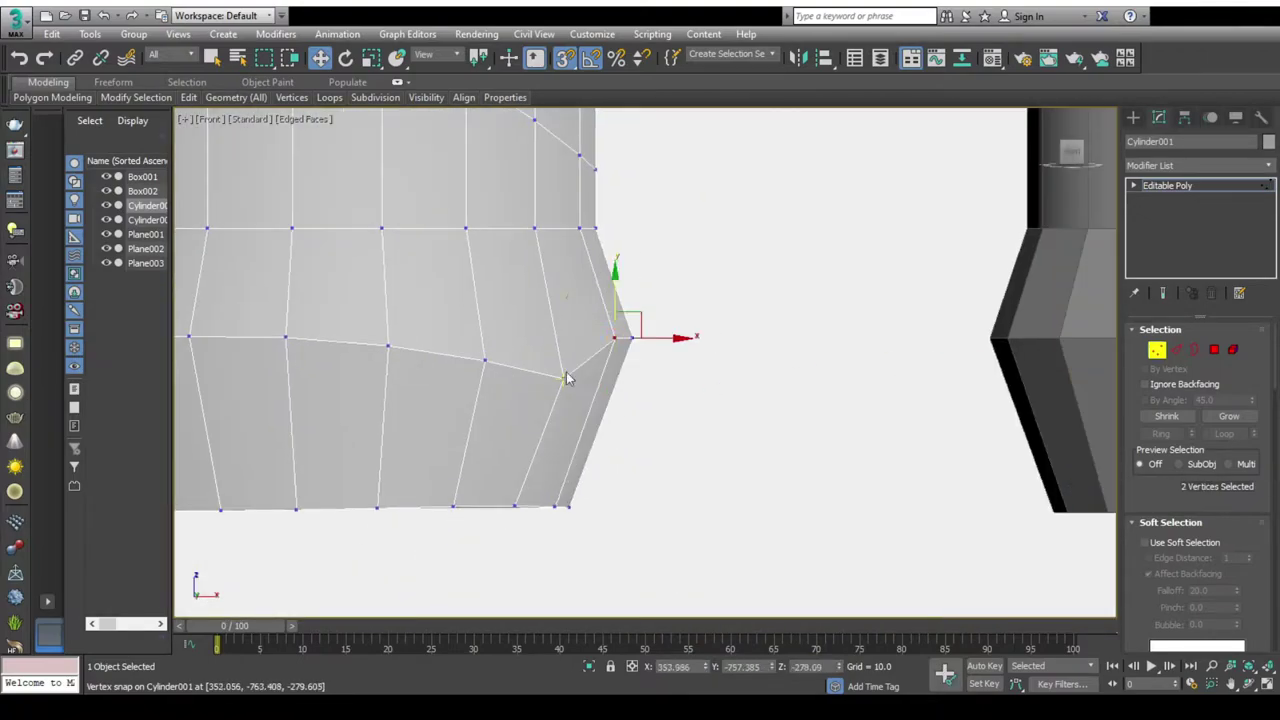
pyautogui.moveTo(387, 327); pyautogui.dragTo(527, 332, button='middle')
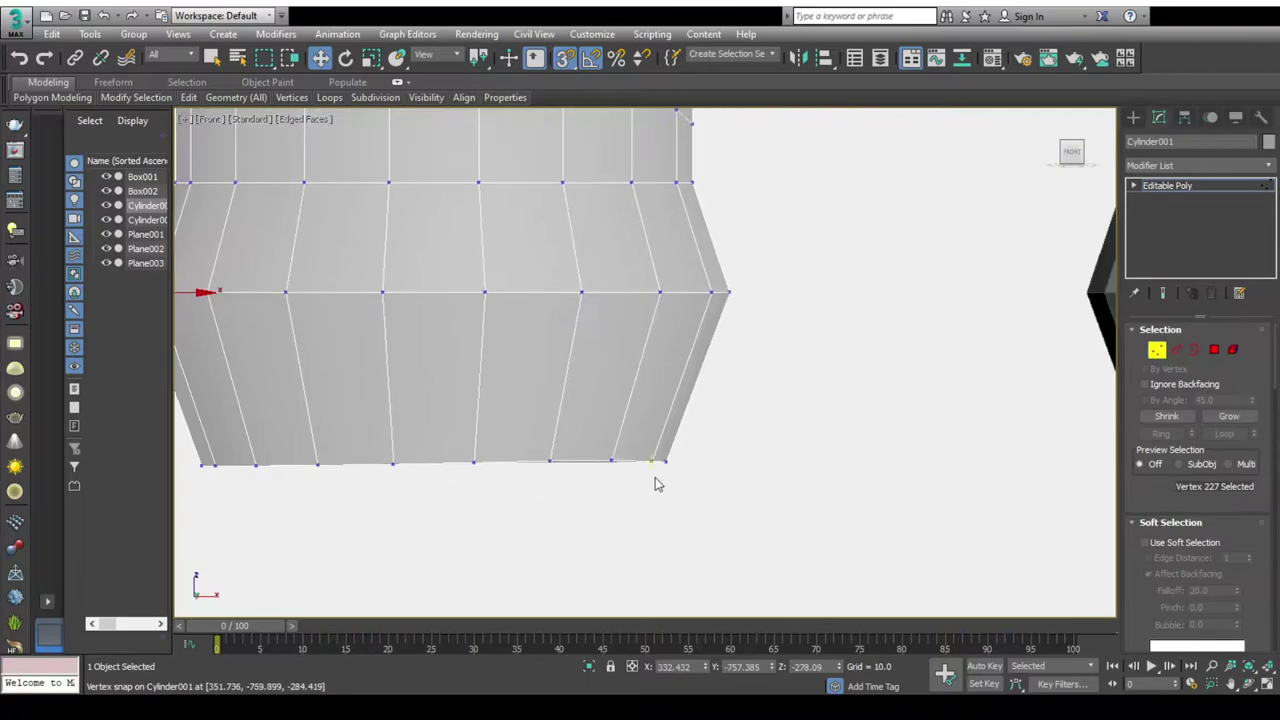
# - Align the vertices along the pommel's bottom rim to the same height
pyautogui.moveTo(657, 483); pyautogui.dragTo(459, 505, button='middle')
pyautogui.click(476, 490)
pyautogui.moveTo(365, 481); pyautogui.dragTo(387, 422, button='middle')
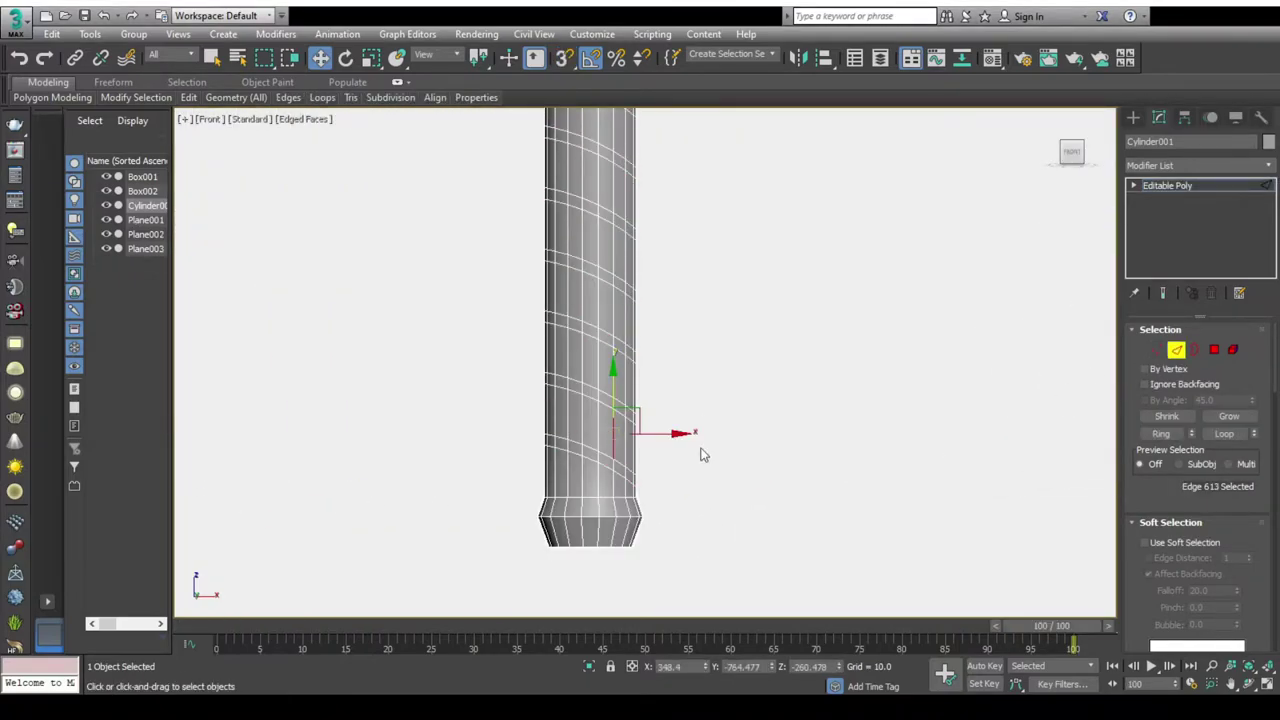
# - Ring-select the vertical edges of the spiral band just above the pommel and grow the selection
pyautogui.click(619, 398)
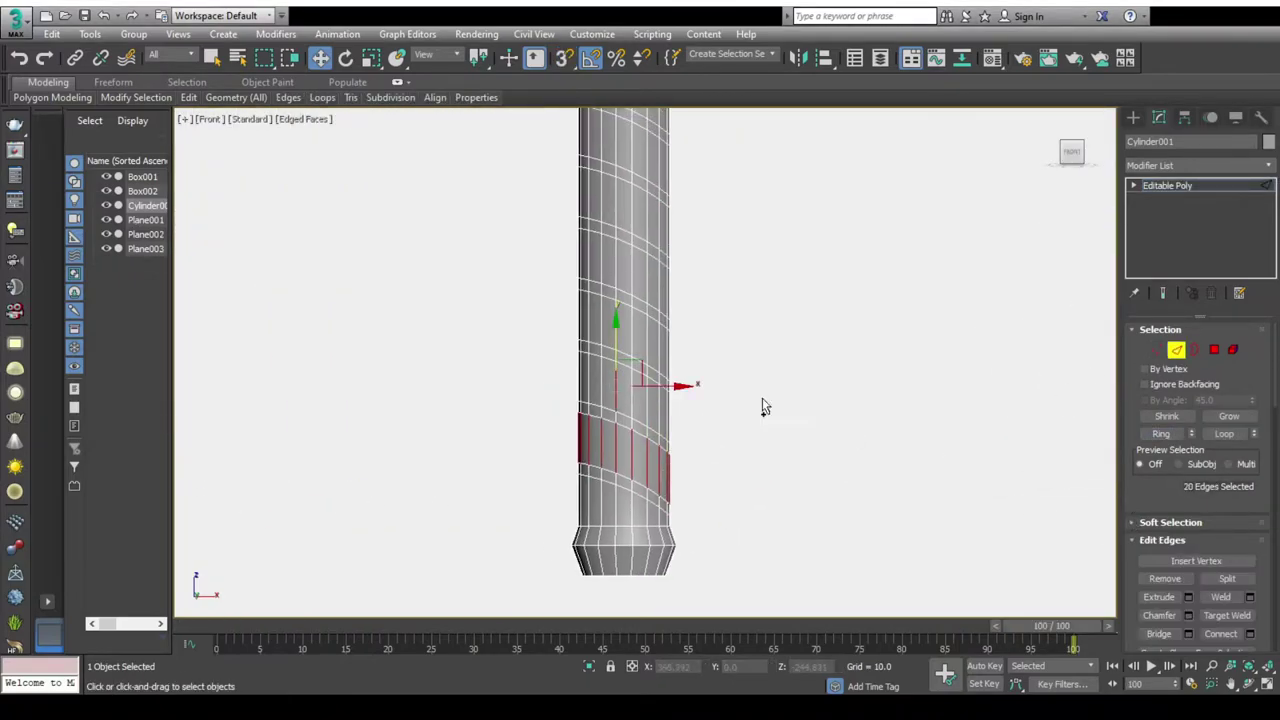
pyautogui.click(1161, 434)
pyautogui.scroll(2, 700, 420)
pyautogui.moveTo(687, 420); pyautogui.dragTo(724, 420, button='middle')
pyautogui.click(1166, 416)
pyautogui.press('p')
pyautogui.scroll(3, 740, 475)
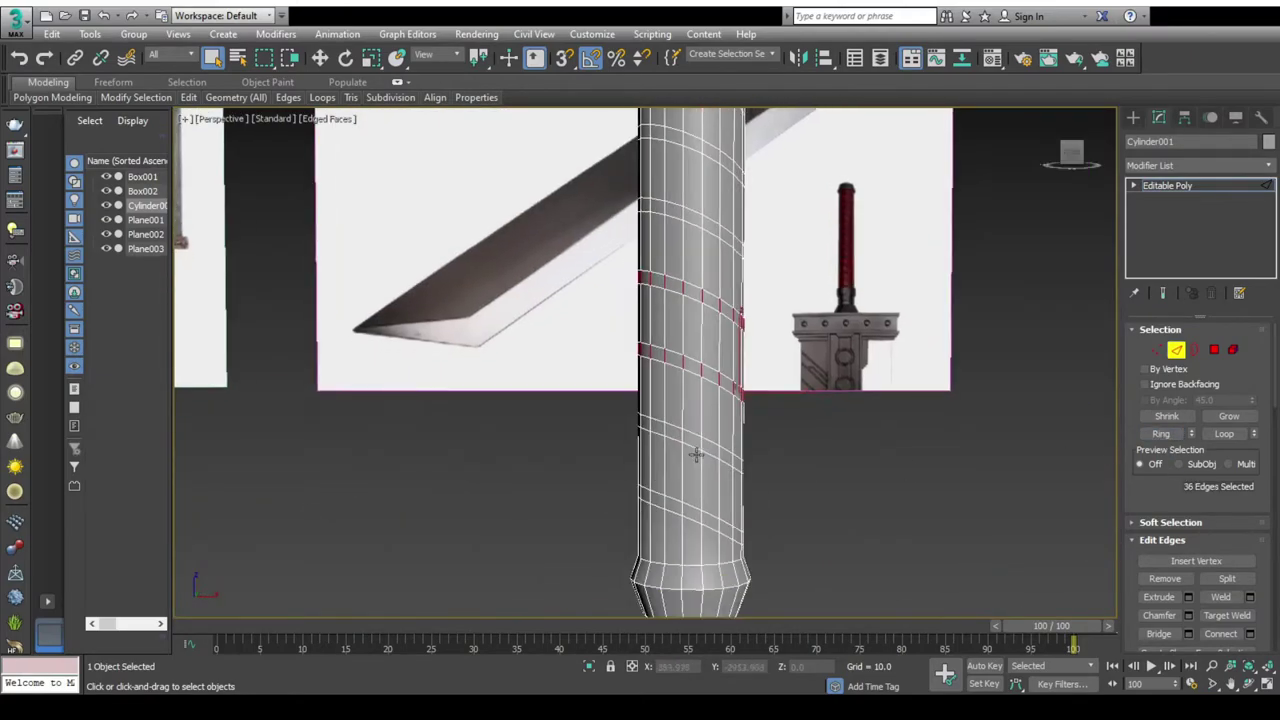
# - Undo the last change and ring-select the short edges across the handle's narrow spiral strip
pyautogui.scroll(-2, 620, 409)
pyautogui.hotkey('ctrl', 'z')
pyautogui.scroll(2, 620, 409)
pyautogui.click(1176, 439)
pyautogui.scroll(3, 700, 240)
pyautogui.scroll(-4, 700, 240)
# - Inset the pommel's bottom cap into concentric rings and soft-select its centre vertices with a falloff of 8.2
pyautogui.keyDown('alt'); pyautogui.moveTo(656, 291); pyautogui.dragTo(1190, 634, button='middle'); pyautogui.keyUp('alt')
pyautogui.keyDown('alt'); pyautogui.moveTo(658, 396); pyautogui.dragTo(700, 440, button='middle'); pyautogui.keyUp('alt')
pyautogui.press('4')
pyautogui.click(677, 486)
pyautogui.scroll(-5, 1240, 603)
pyautogui.press('2')
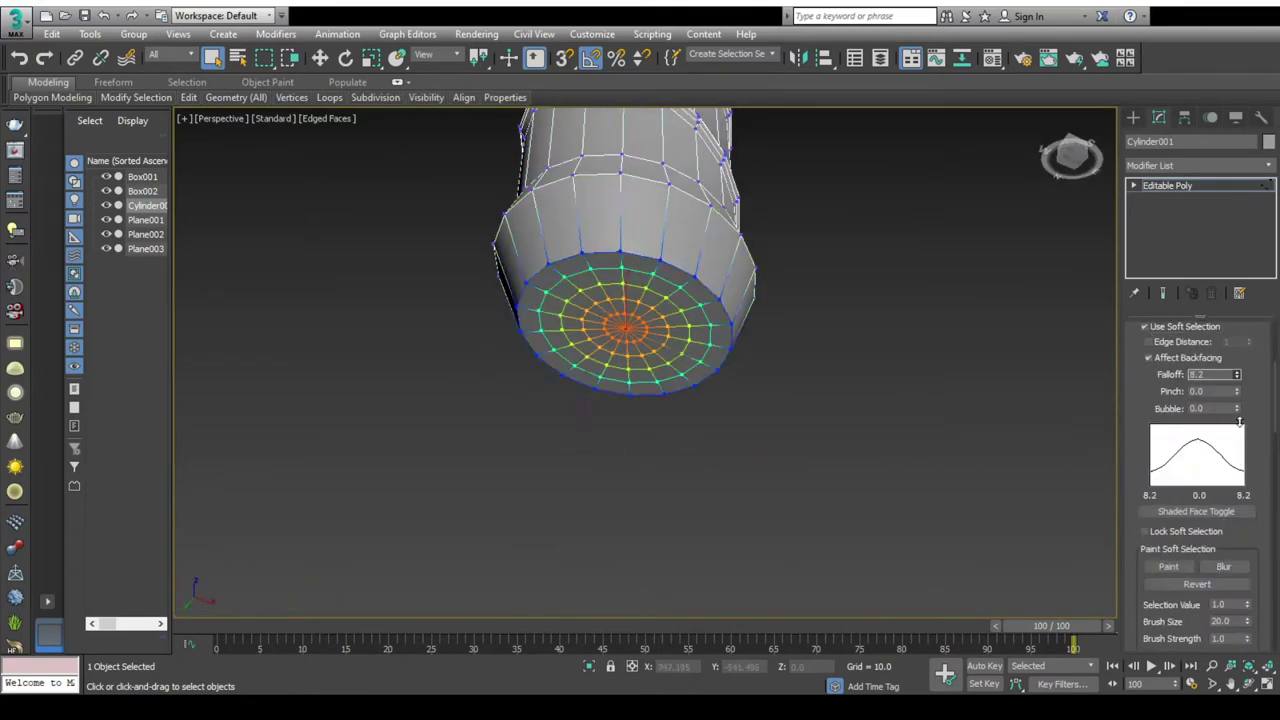
pyautogui.keyDown('alt'); pyautogui.moveTo(626, 295); pyautogui.dragTo(640, 250, button='middle'); pyautogui.keyUp('alt')
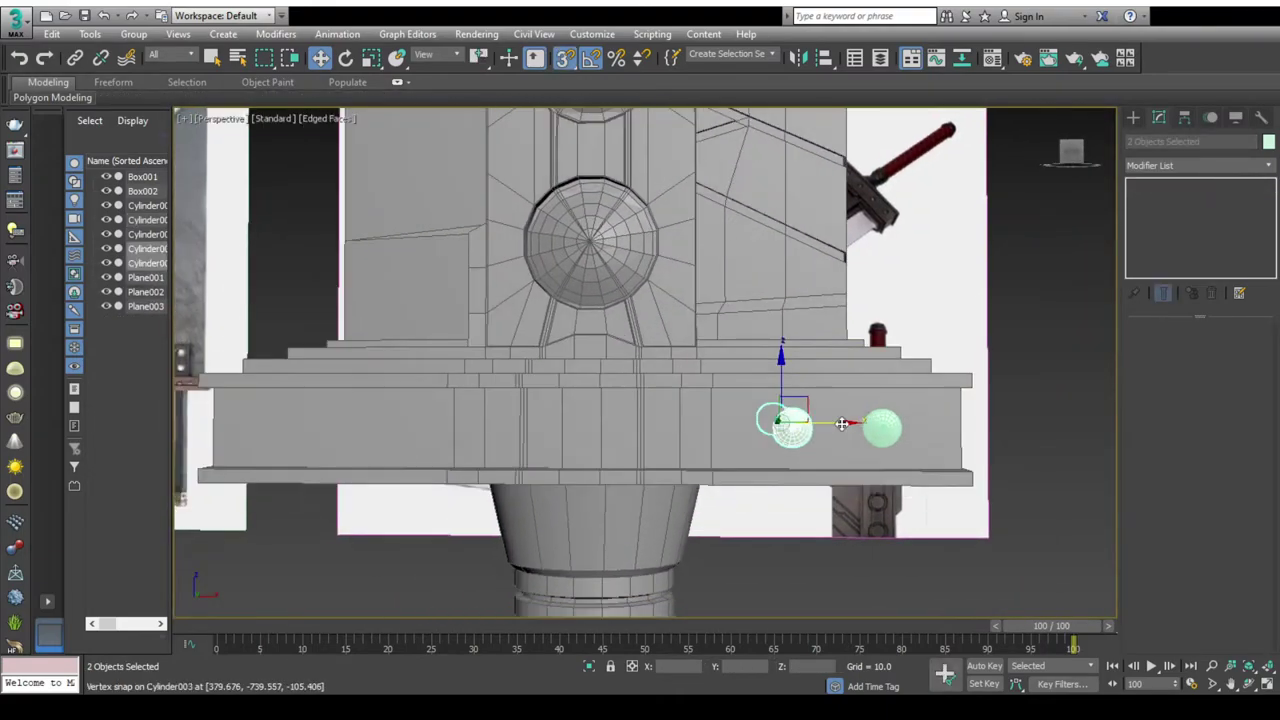
pyautogui.press('f')
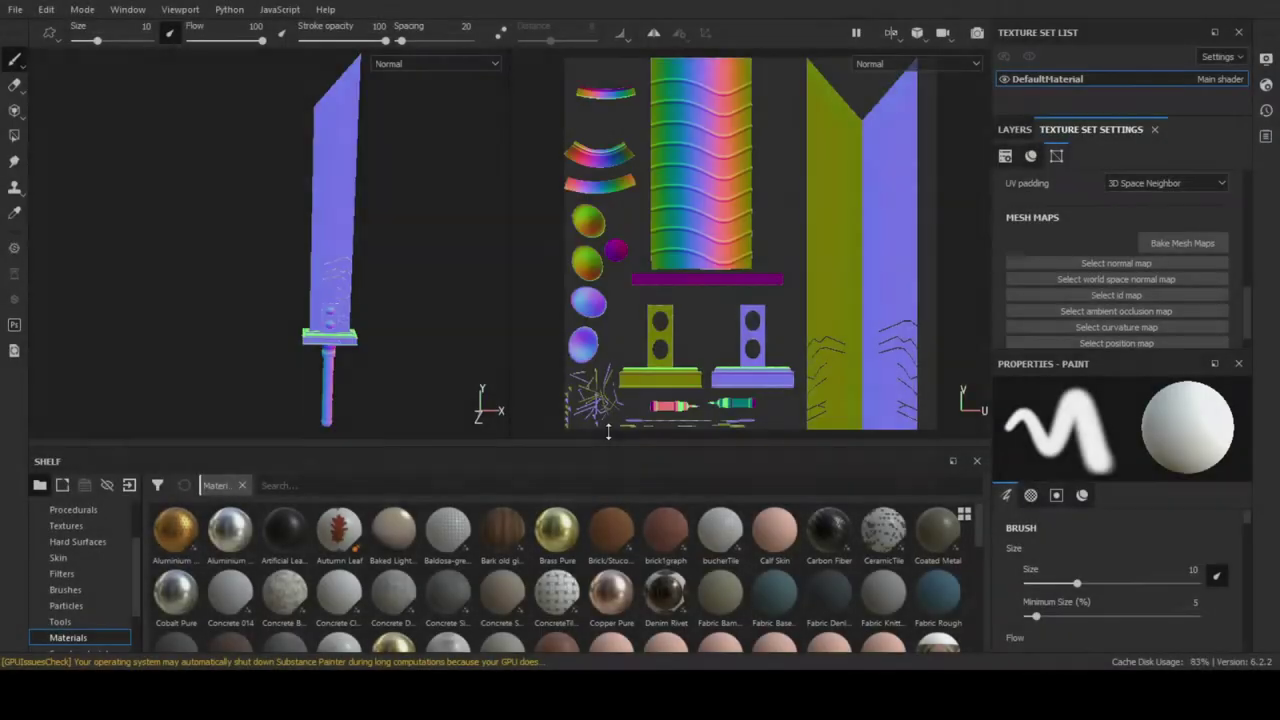
# - Switch to Substance Painter, bake the sword's mesh maps and add the Steel Gun Painted smart material with a mask
pyautogui.press('b')
pyautogui.press('m')
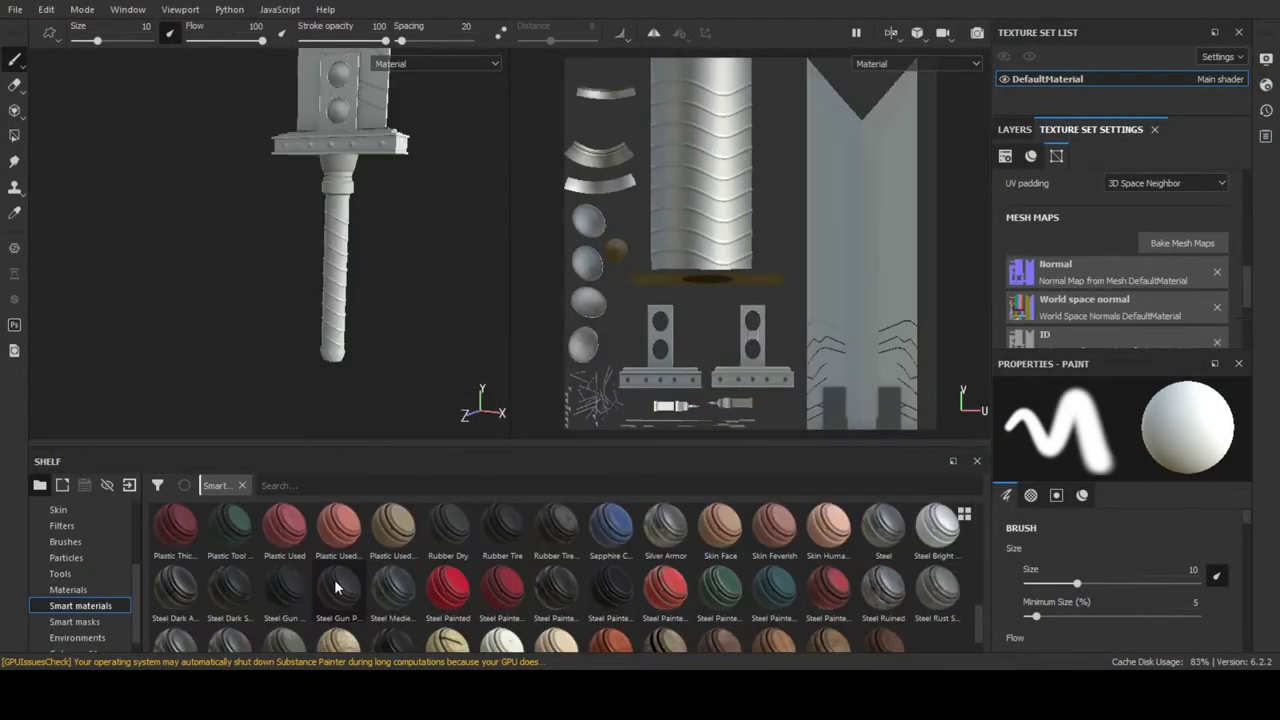
pyautogui.moveTo(338, 585); pyautogui.dragTo(336, 305)
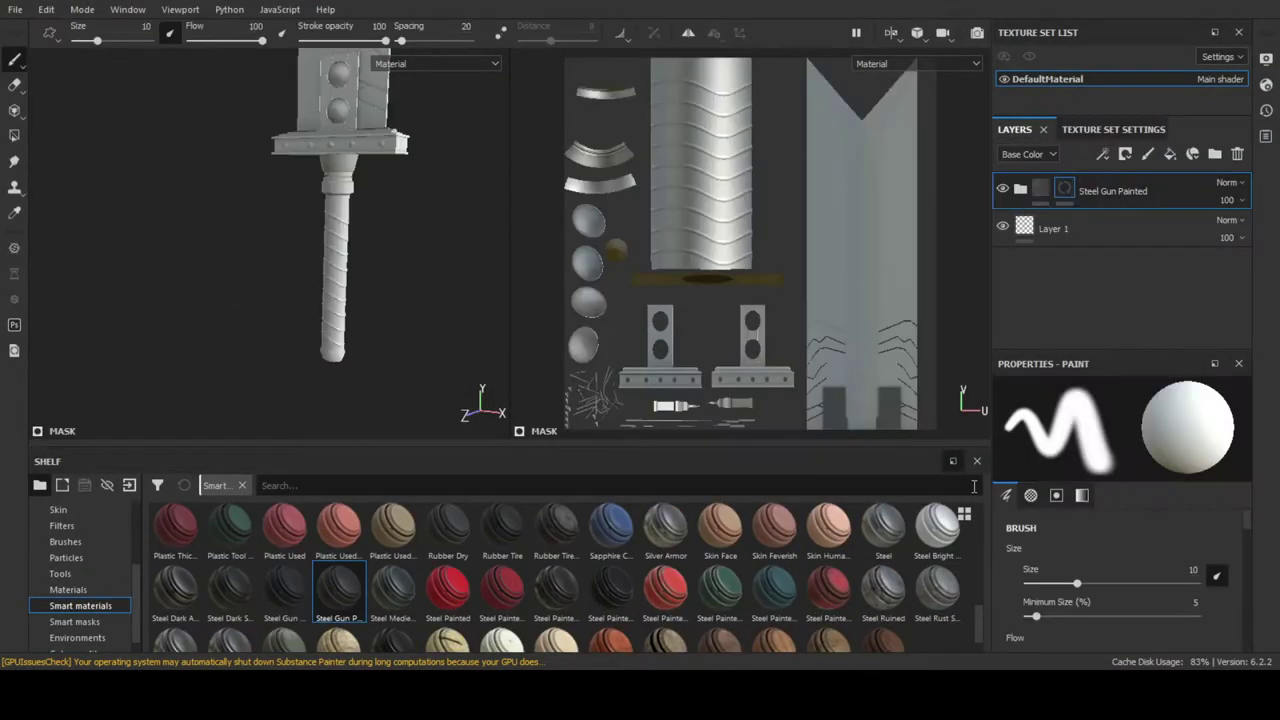
# - Fill the Steel Gun Painted mask over the handle's upper collar and pommel using polygon fill
pyautogui.press('4')
pyautogui.moveTo(299, 344)
pyautogui.keyDown('alt'); pyautogui.mouseDown()
pyautogui.moveTo(223, 310)
pyautogui.moveTo(217, 326)
pyautogui.moveTo(266, 343)
pyautogui.moveTo(229, 331)
pyautogui.mouseUp(); pyautogui.keyUp('alt')
pyautogui.scroll(-2, 669, 285)
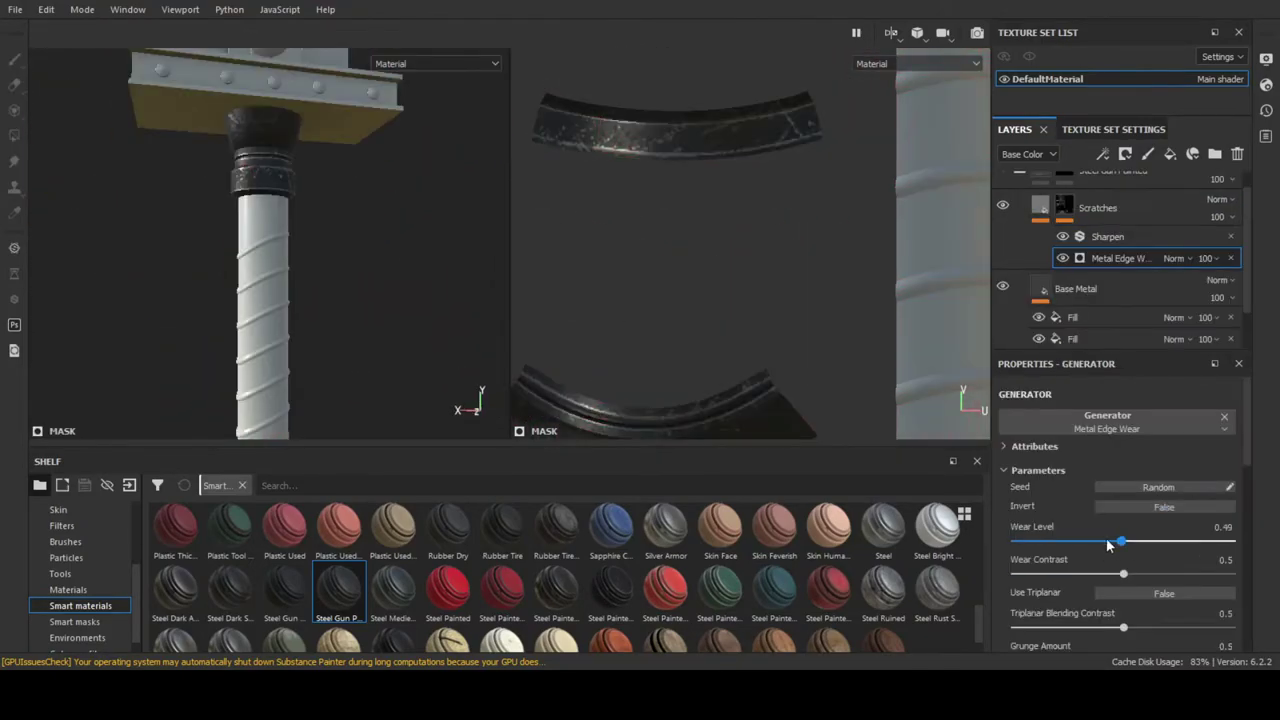
# - Adjust Wear Level and Wear Contrast in the Metal Edge Wear generator of the Scratches layer
pyautogui.moveTo(1182, 540); pyautogui.dragTo(1080, 540)
pyautogui.moveTo(1020, 572); pyautogui.dragTo(1069, 573)
# - Add the Leather Calf Grain smart material and mask it onto the handle's raised spiral cord using polygon fill
pyautogui.scroll(-5, 1063, 517)
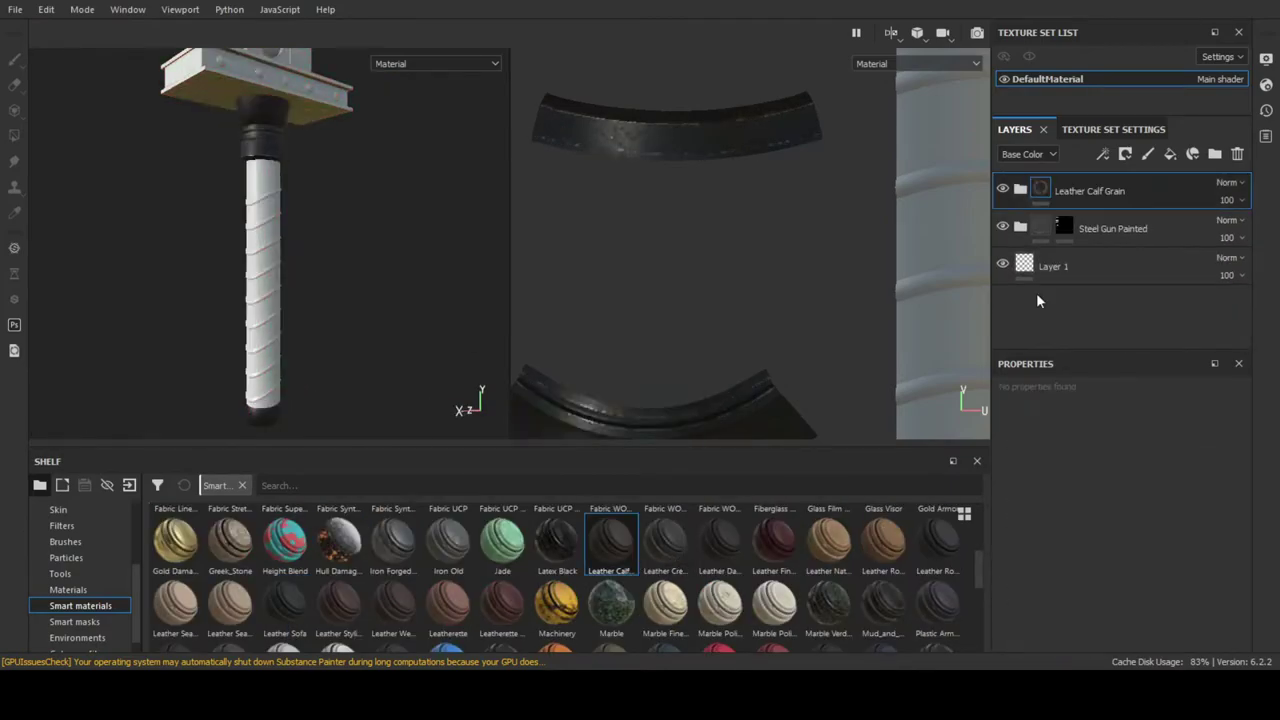
pyautogui.press('4')
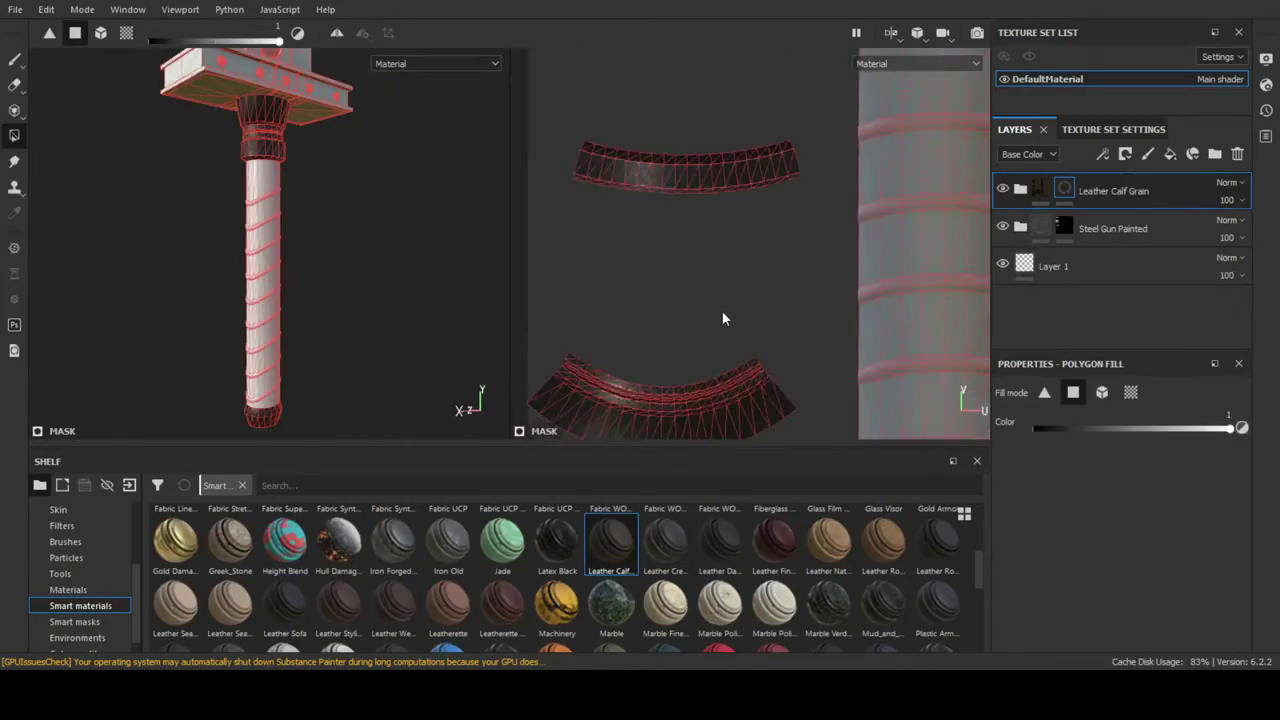
pyautogui.scroll(5, 719, 312)
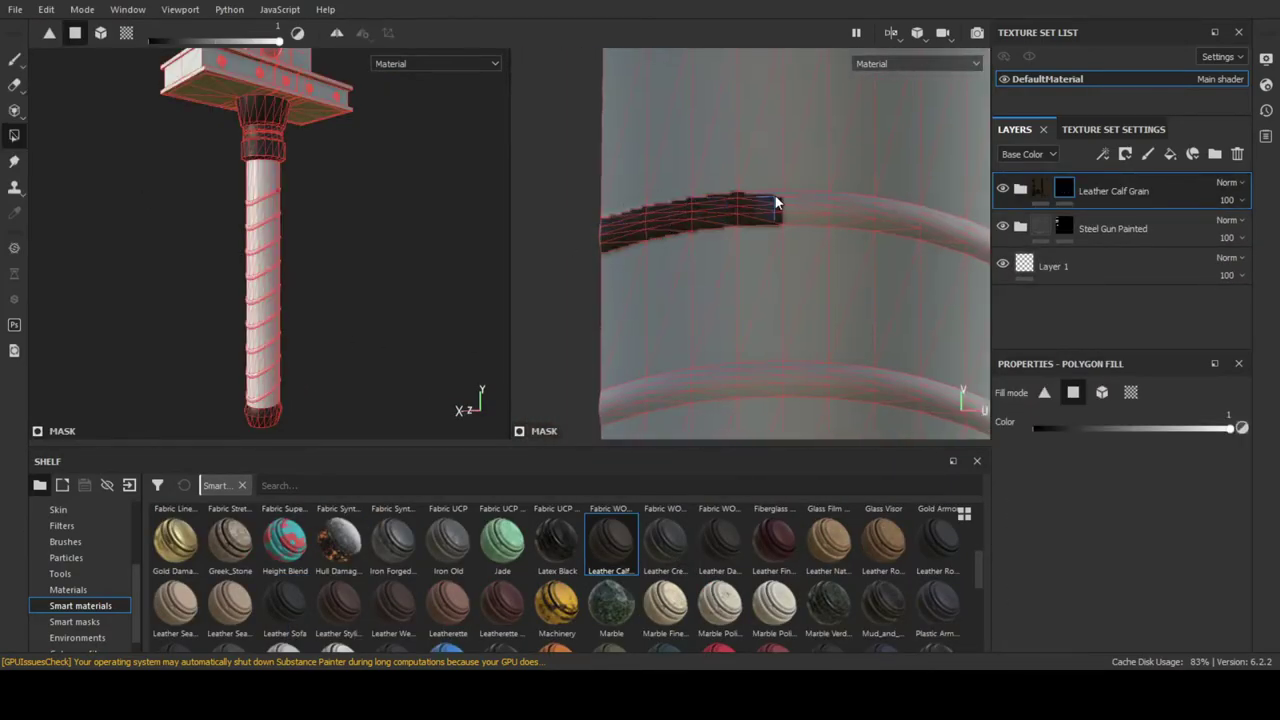
pyautogui.scroll(6, 740, 212)
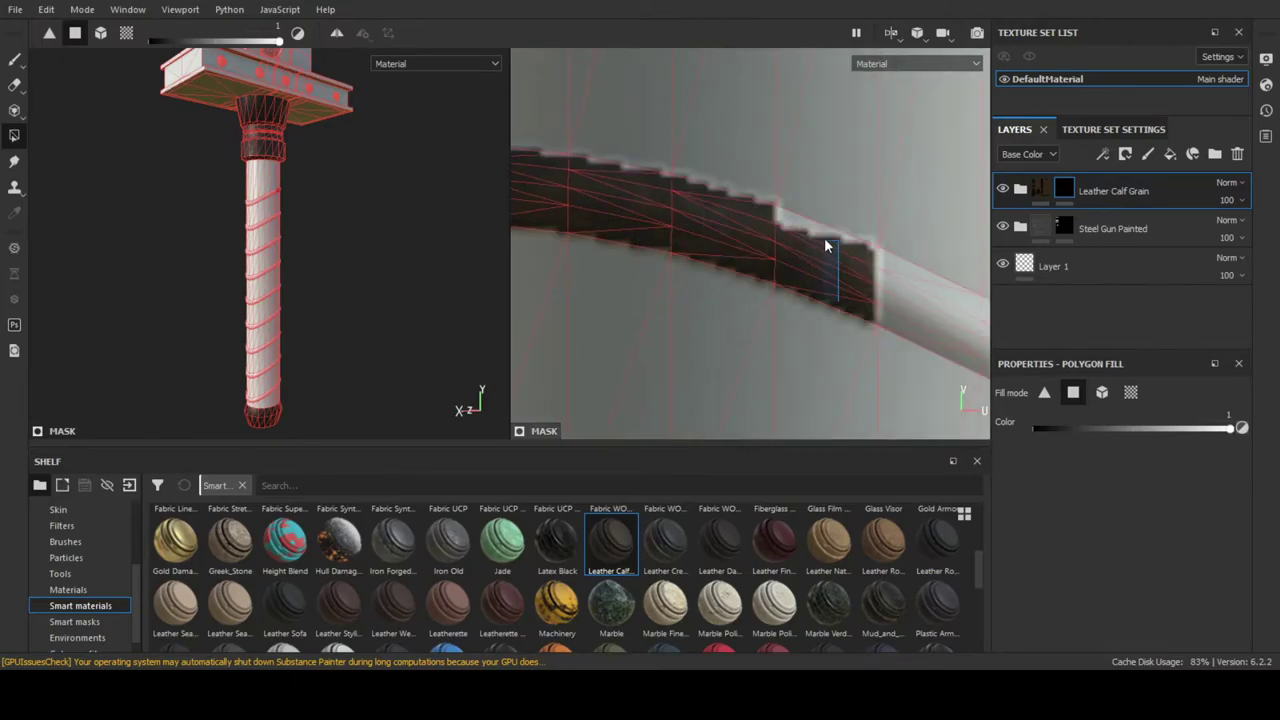
pyautogui.scroll(-3, 805, 280)
pyautogui.scroll(-2, 837, 335)
pyautogui.scroll(3, 766, 290)
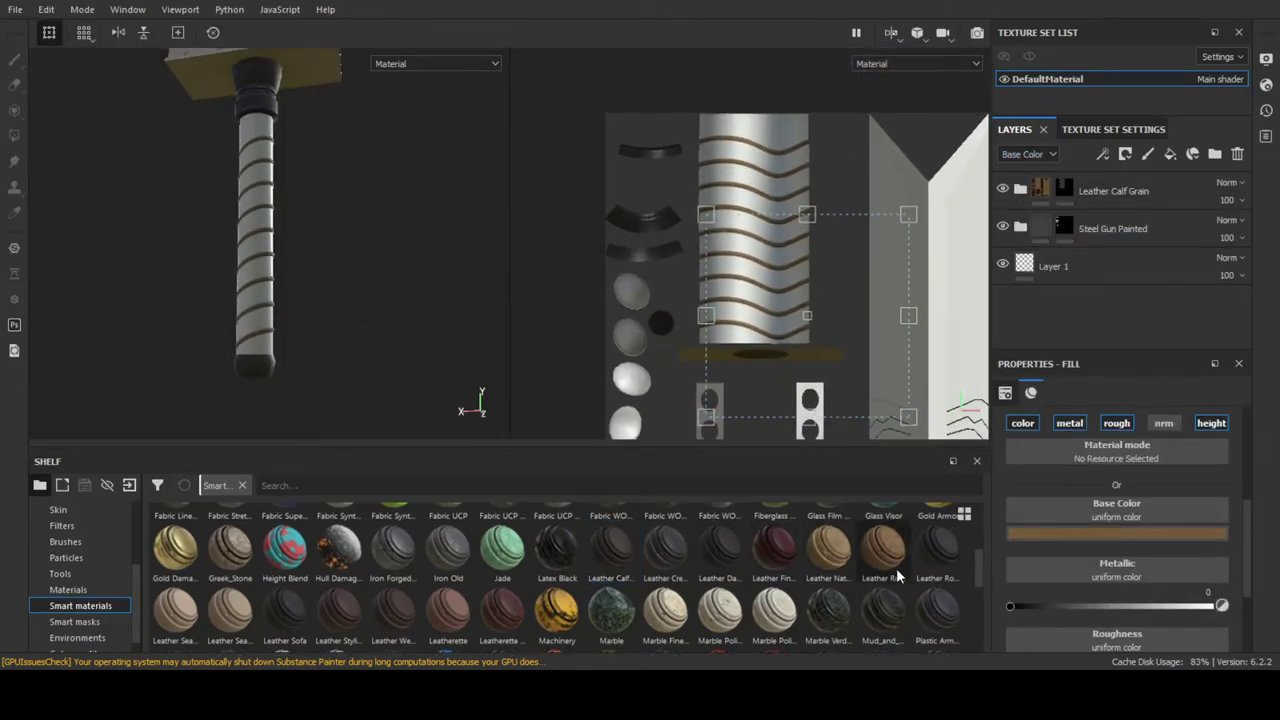
# - Add the Leather Fine Aged smart material and mask it onto the handle surface between the spiral cords
pyautogui.moveTo(774, 540); pyautogui.dragTo(700, 300)
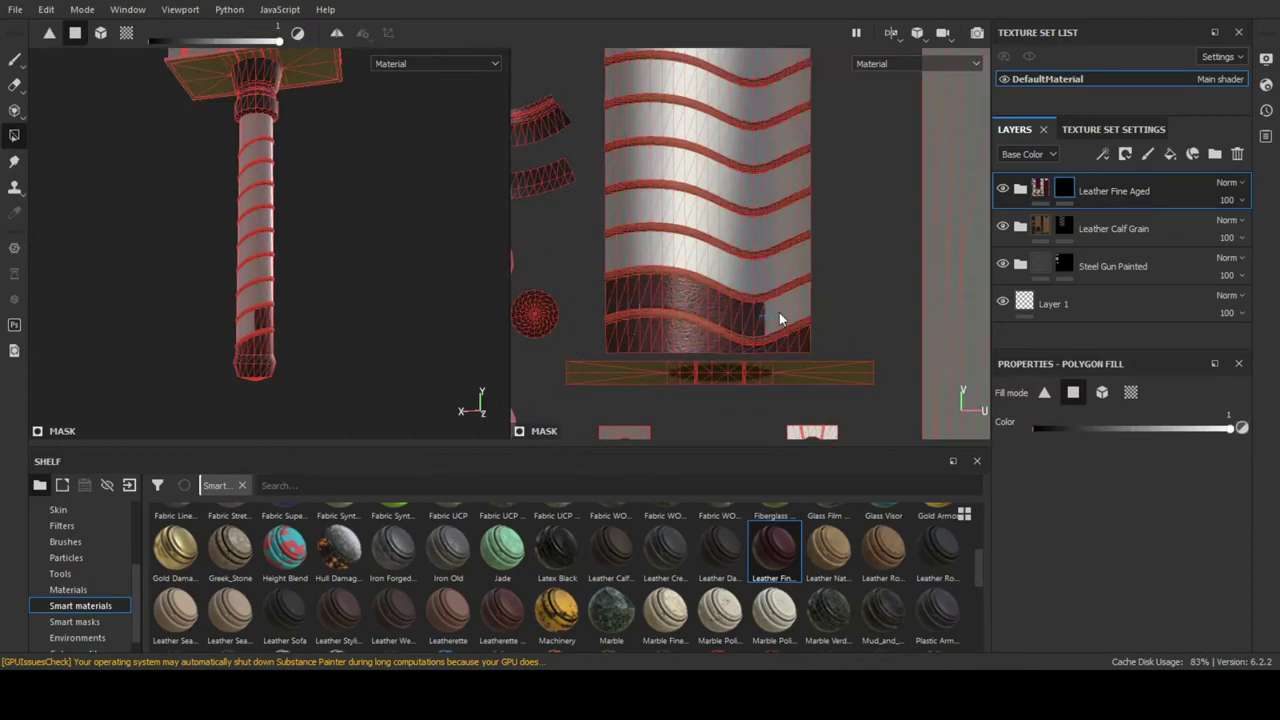
pyautogui.scroll(3, 768, 320)
pyautogui.scroll(-5, 732, 337)
pyautogui.moveTo(711, 289)
pyautogui.mouseDown()
pyautogui.moveTo(803, 289)
pyautogui.moveTo(617, 249)
pyautogui.mouseUp()
pyautogui.click(1046, 191)
pyautogui.click(1076, 240)
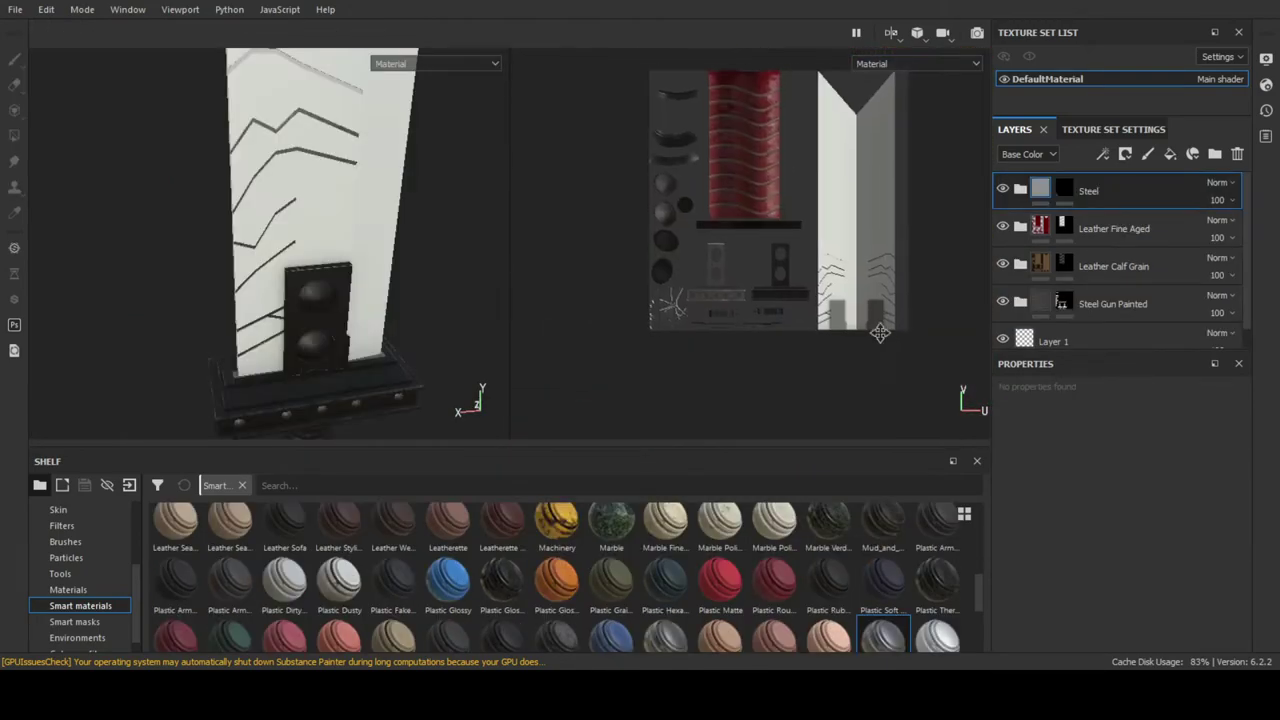
# - Mask the Steel smart material onto the blade's main faces using polygon fill
pyautogui.click(790, 368)
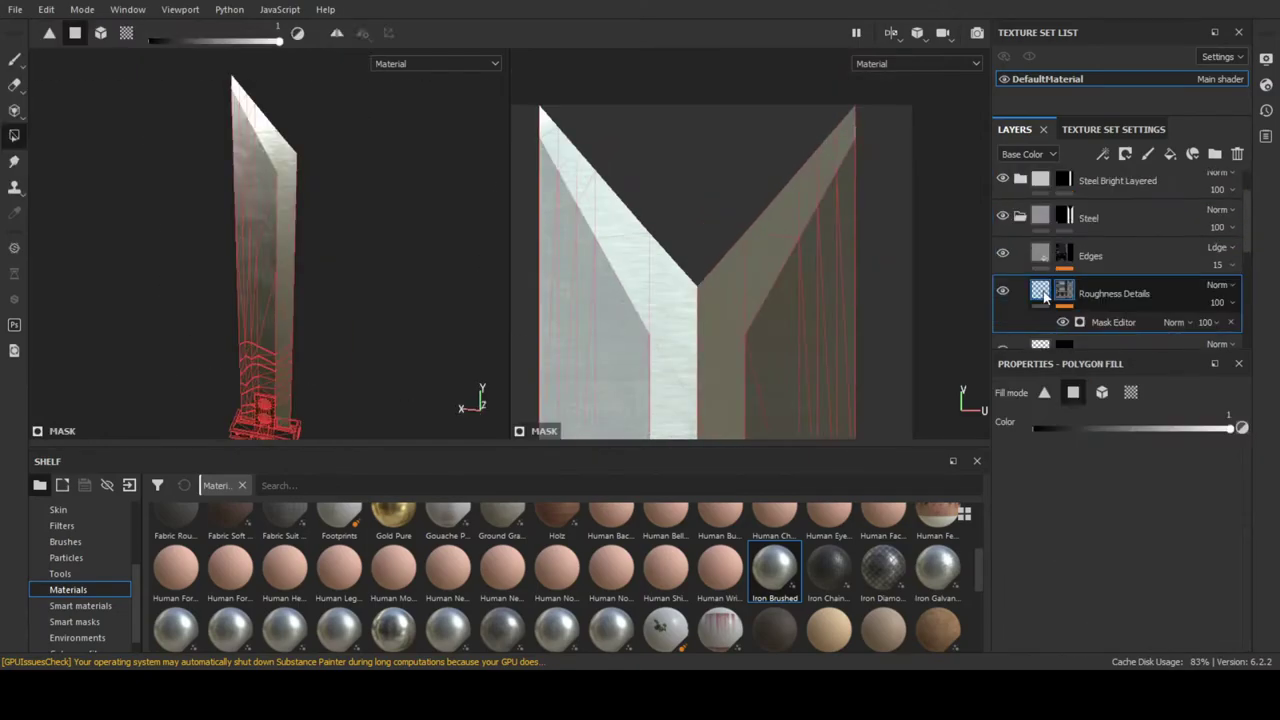
# - Adjust the roughness of the Steel material's Roughness Details layer and raise its mask's Dirt 1 histogram position
pyautogui.click(1052, 297)
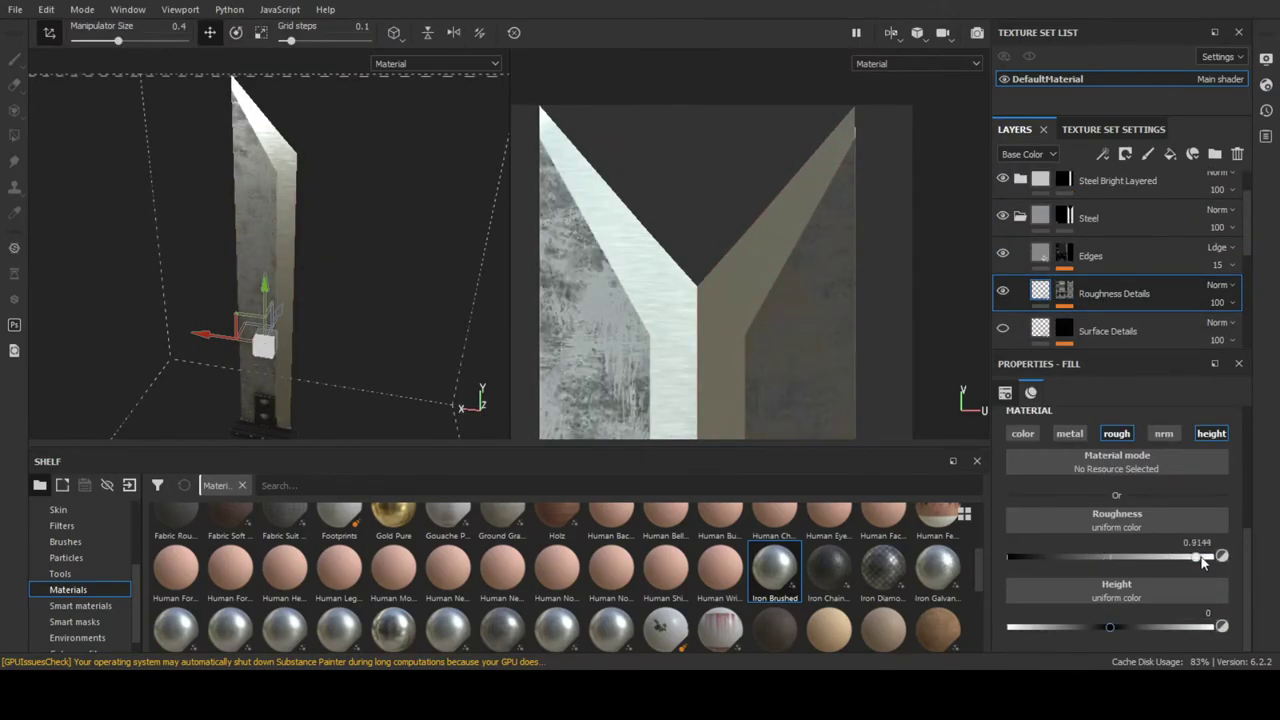
pyautogui.keyDown('alt'); pyautogui.moveTo(354, 306); pyautogui.dragTo(292, 200); pyautogui.keyUp('alt')
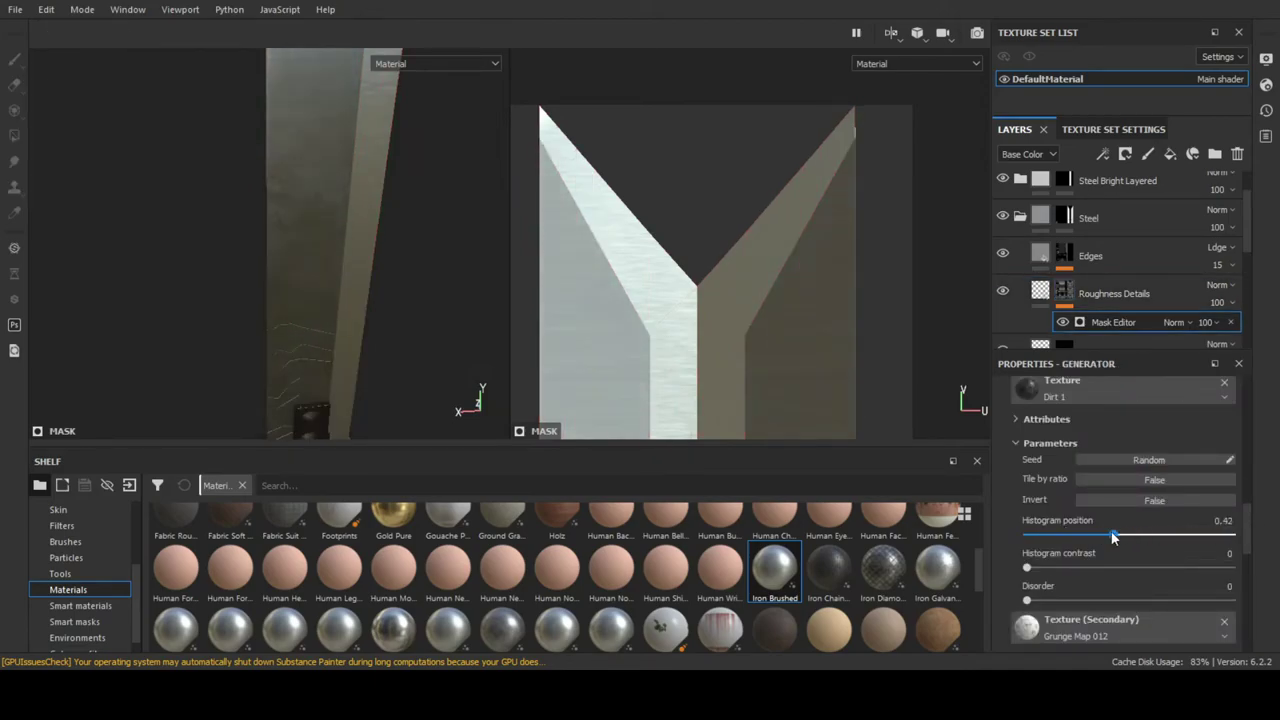
pyautogui.moveTo(1113, 537); pyautogui.dragTo(1228, 533)
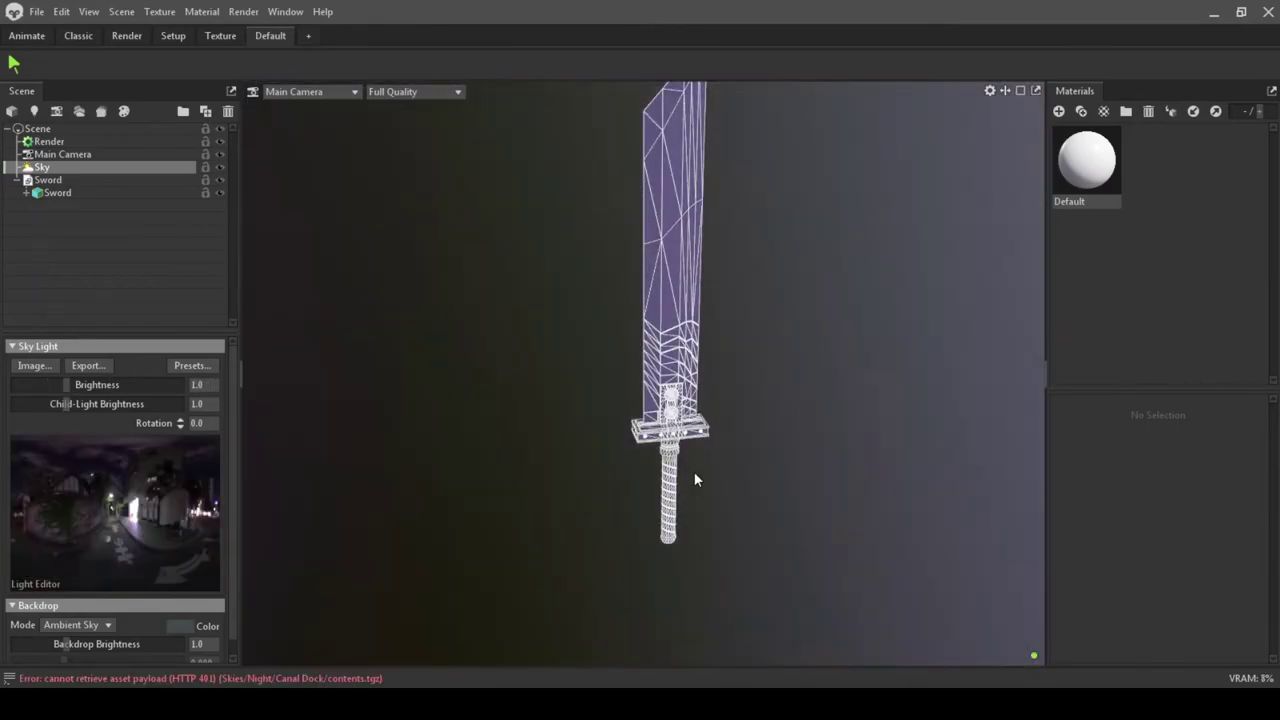
# - Switch to Marmoset Toolbag, add a sky light from the sky image and set the backdrop mode to a black Color
pyautogui.moveTo(694, 479); pyautogui.dragTo(588, 410)
pyautogui.click(128, 512)
pyautogui.click(77, 609)
pyautogui.click(70, 640)
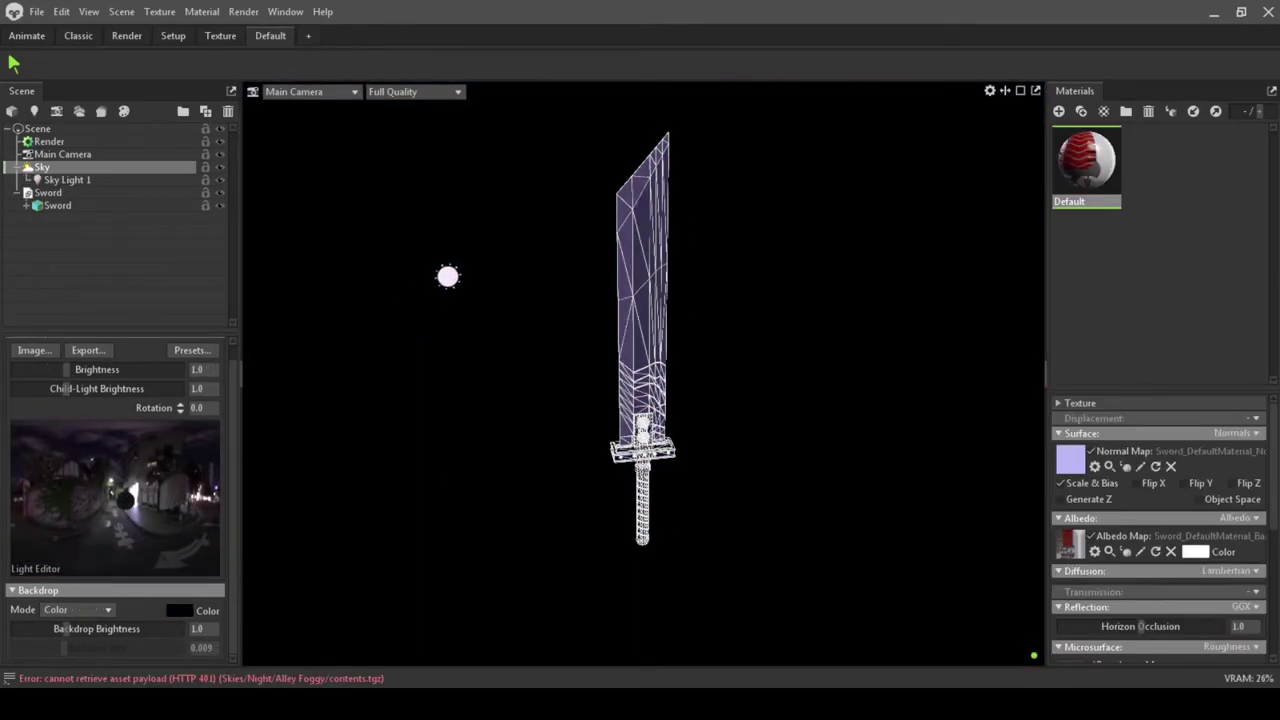
# - Examine the textured blade, guard and handle from several angles and distances under the sky lights
pyautogui.scroll(5, 671, 474)
pyautogui.moveTo(671, 474); pyautogui.dragTo(586, 429)
pyautogui.doubleClick(586, 429)
pyautogui.moveTo(713, 410); pyautogui.dragTo(666, 403)
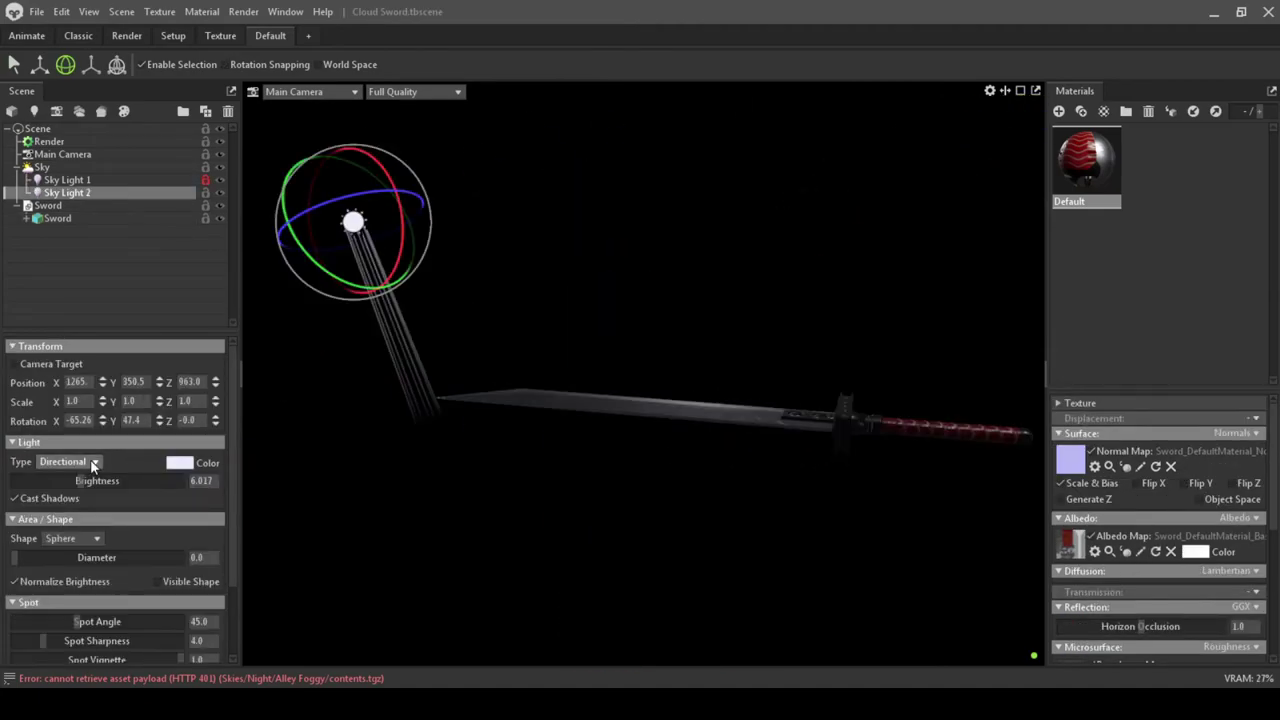
pyautogui.moveTo(420, 460); pyautogui.dragTo(700, 470)
pyautogui.scroll(-3, 1131, 568)
pyautogui.scroll(3, 1105, 571)
pyautogui.scroll(-4, 1104, 571)
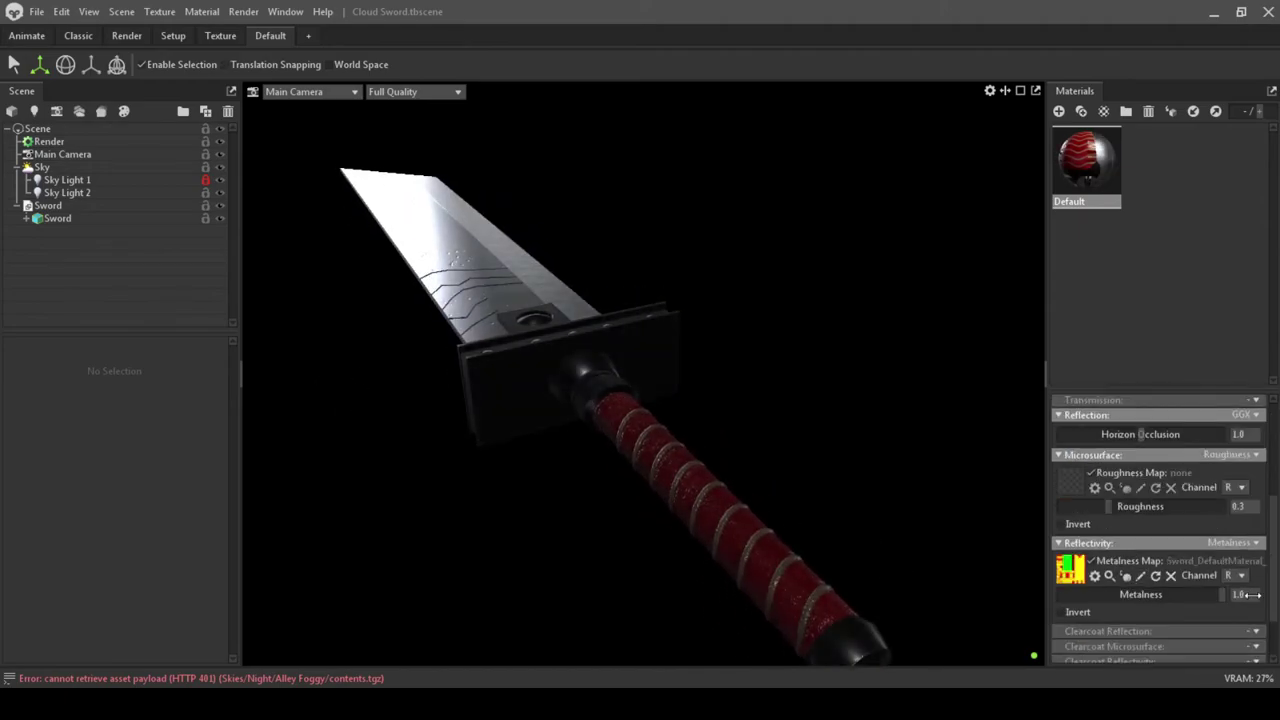